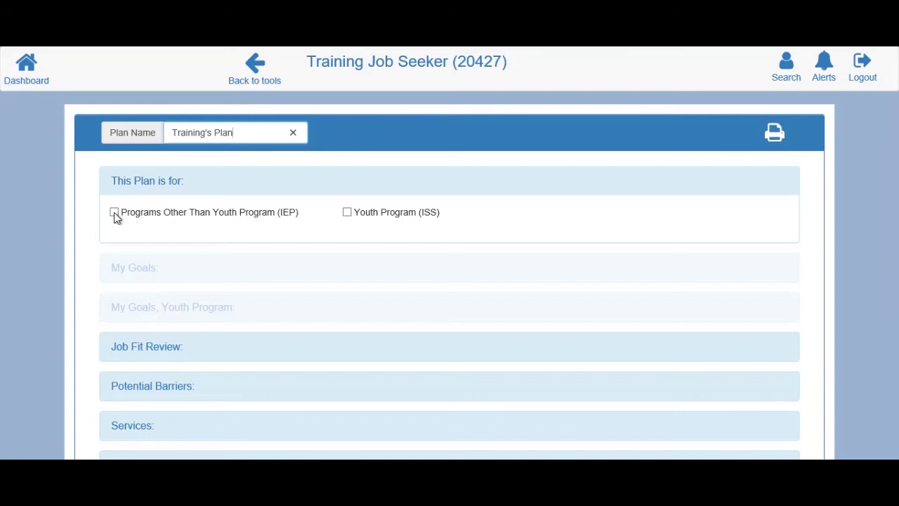
- Assign the plan to both Programs Other Than Youth Program (IEP) and Youth Program (ISS), and view the My Goals section
left_click(114, 212)
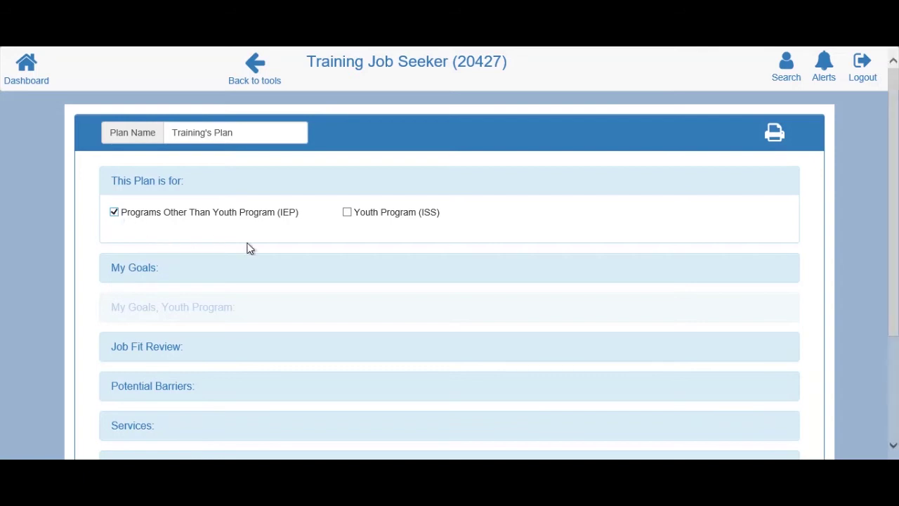
left_click(348, 215)
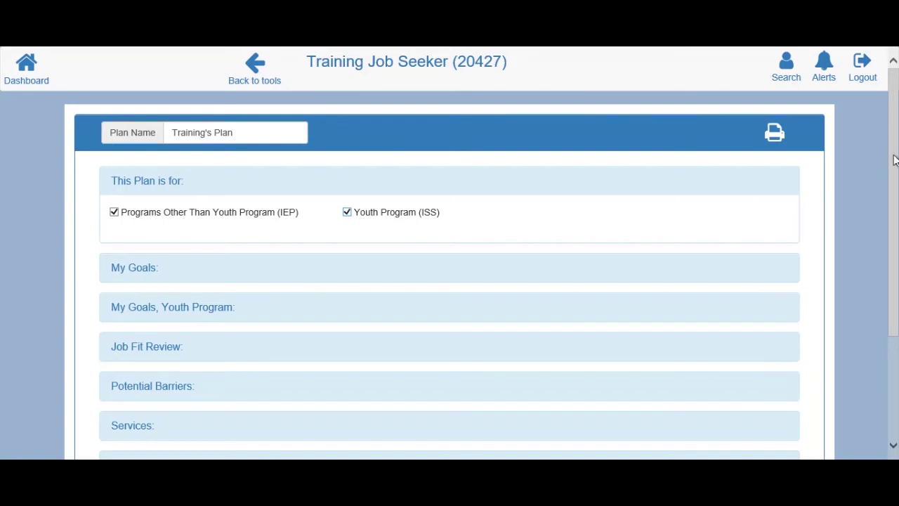
left_click_drag(895, 160, 897, 222)
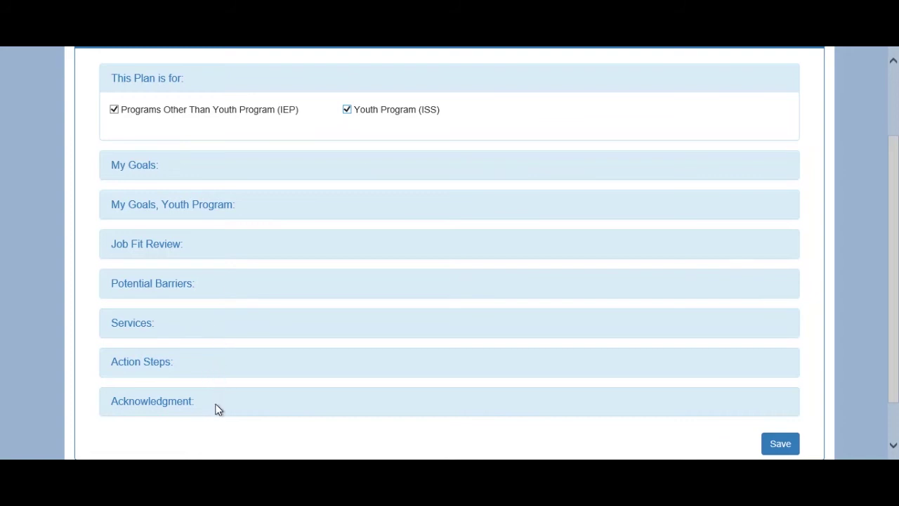
left_click(153, 170)
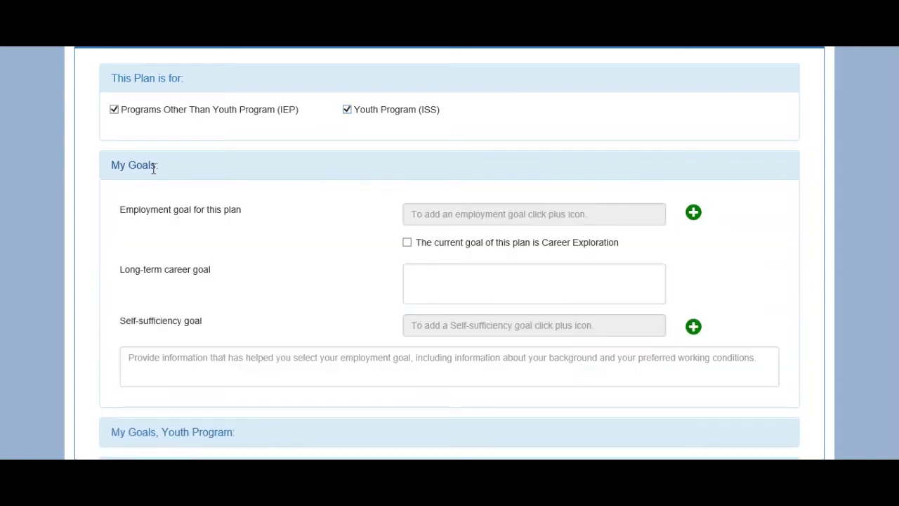
left_click(153, 169)
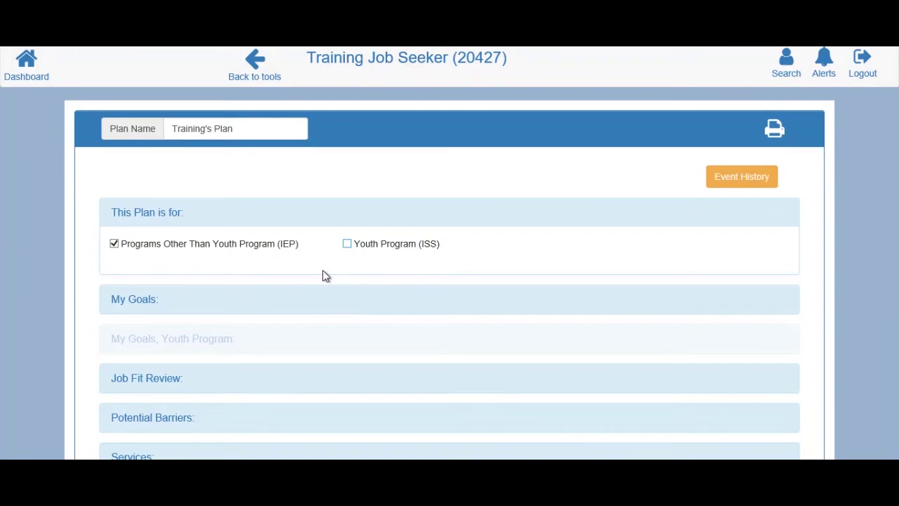
- Include Youth Program (ISS) in the plan again and expand the youth program goals down to the short-term goals
left_click(347, 244)
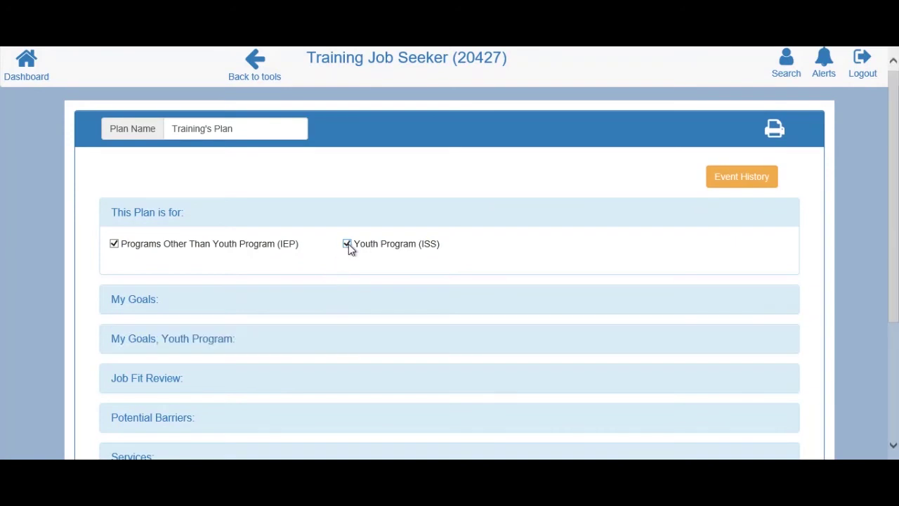
left_click(234, 344)
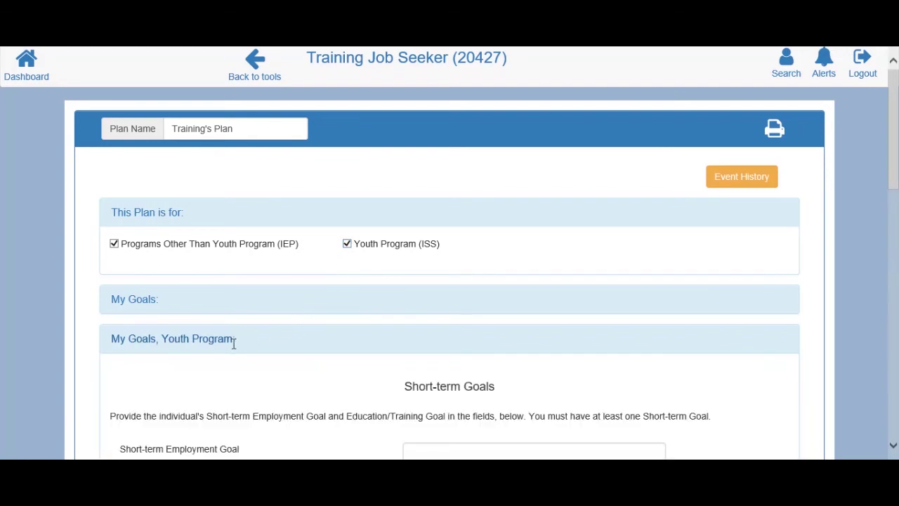
scroll(234, 344, "down", 3)
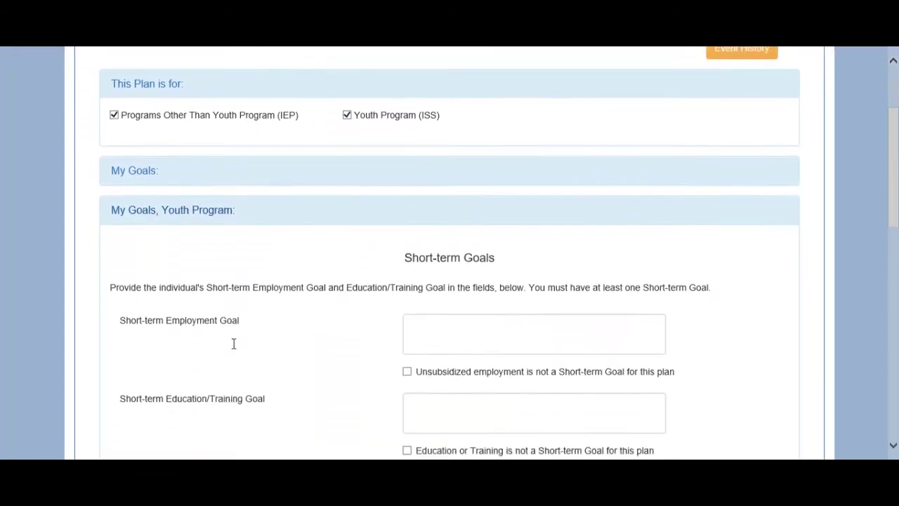
scroll(234, 343, "down", 3)
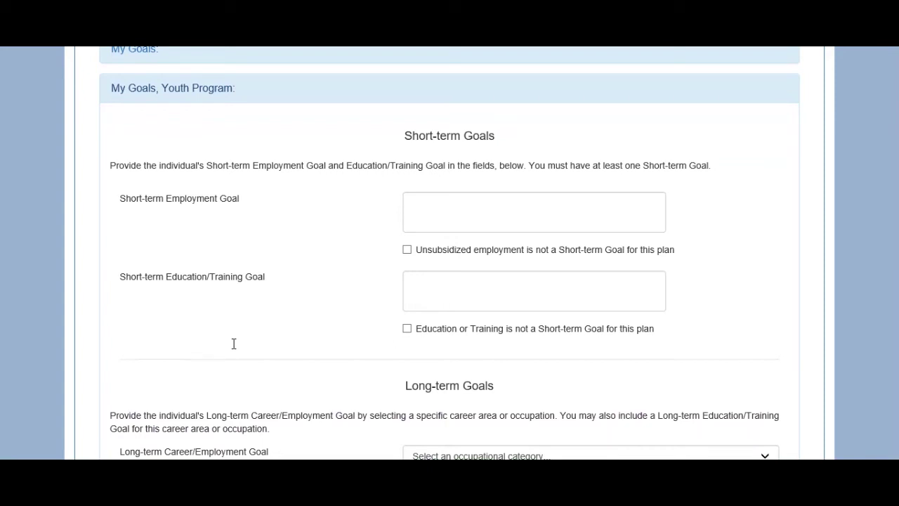
- Enter "Complete GED" as the Short-term Education/Training Goal and mark that unsubsidized employment is not a short-term goal
left_click(414, 293)
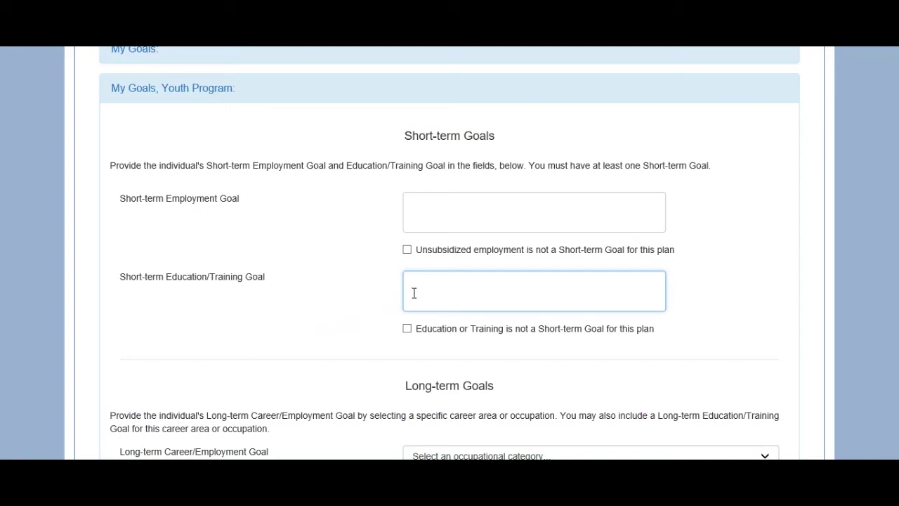
type("Complete GED")
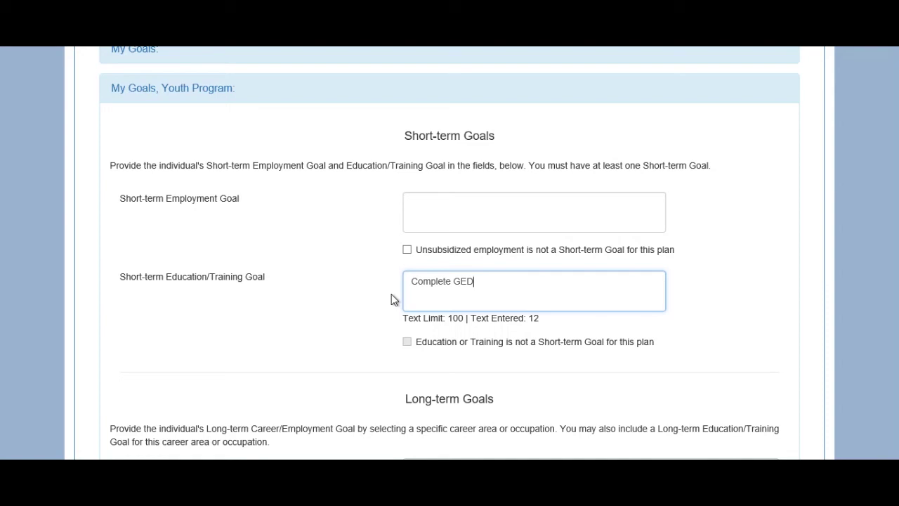
left_click(407, 250)
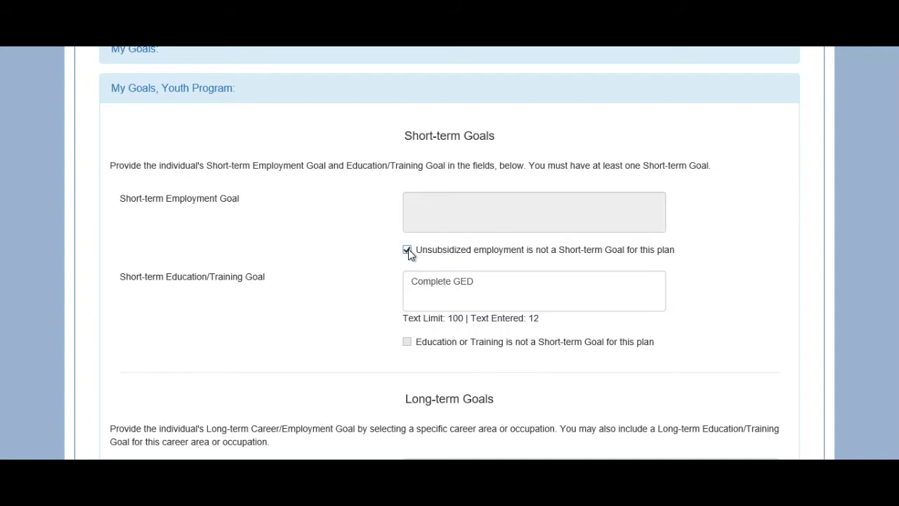
- Set the Long-term Career/Employment Goal to Business and Financial Operations Occupations, subcategory Financial Specialists, occupation Accountants and Auditors
scroll(408, 248, "down", 2)
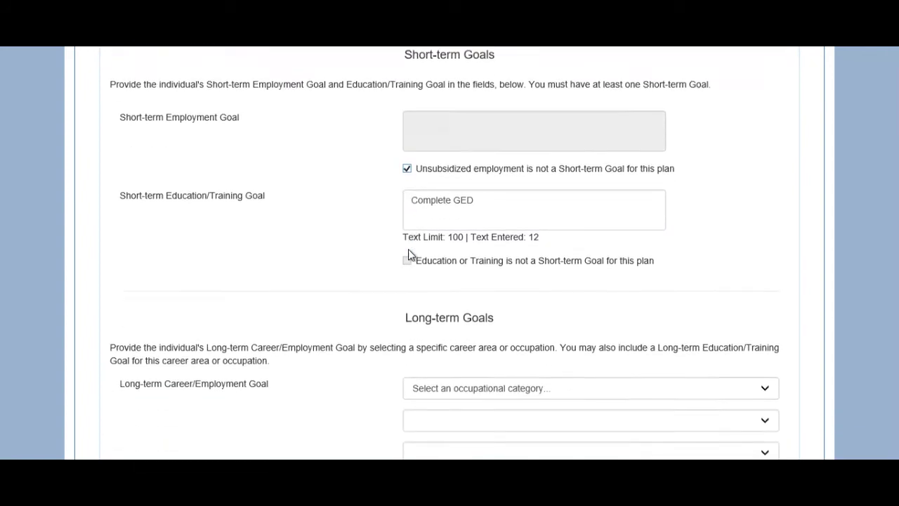
scroll(409, 249, "down", 2)
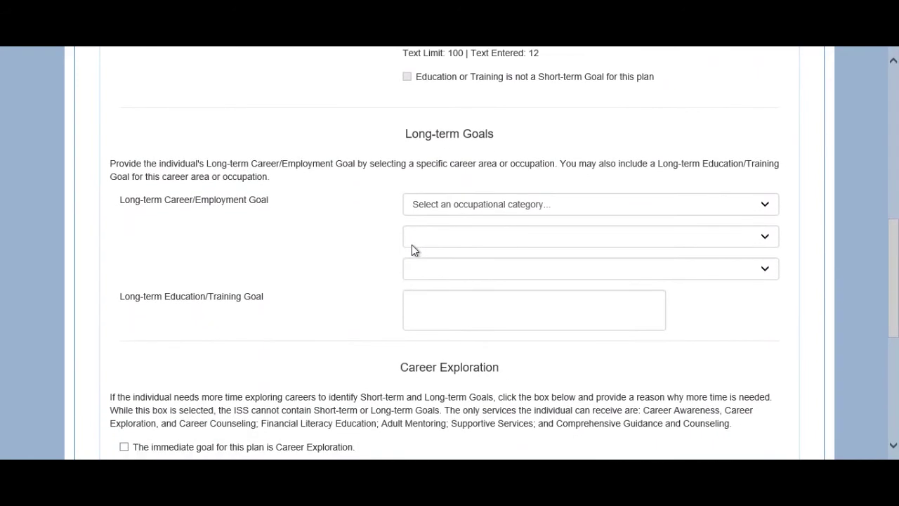
left_click(453, 205)
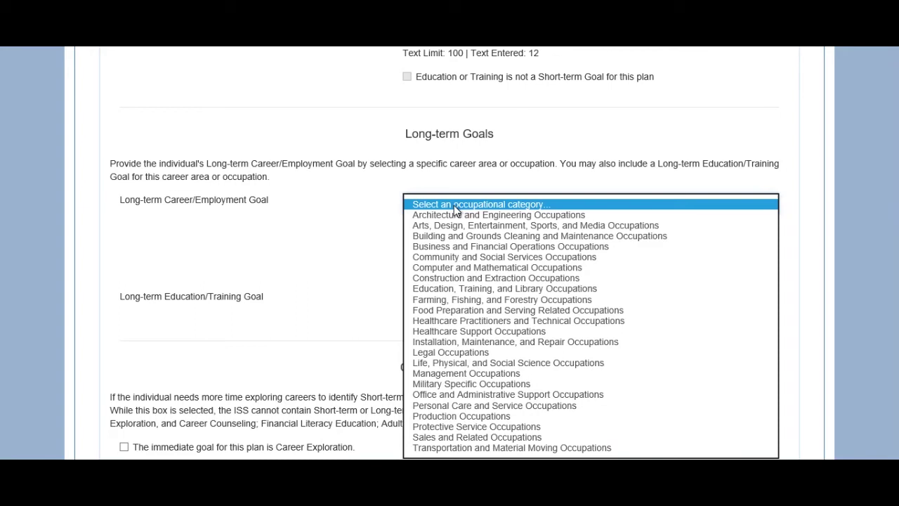
left_click(471, 247)
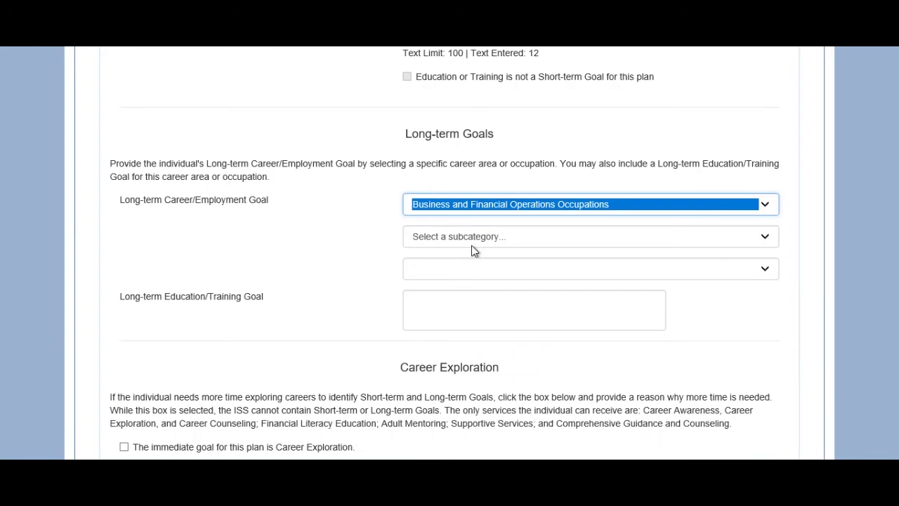
left_click(496, 239)
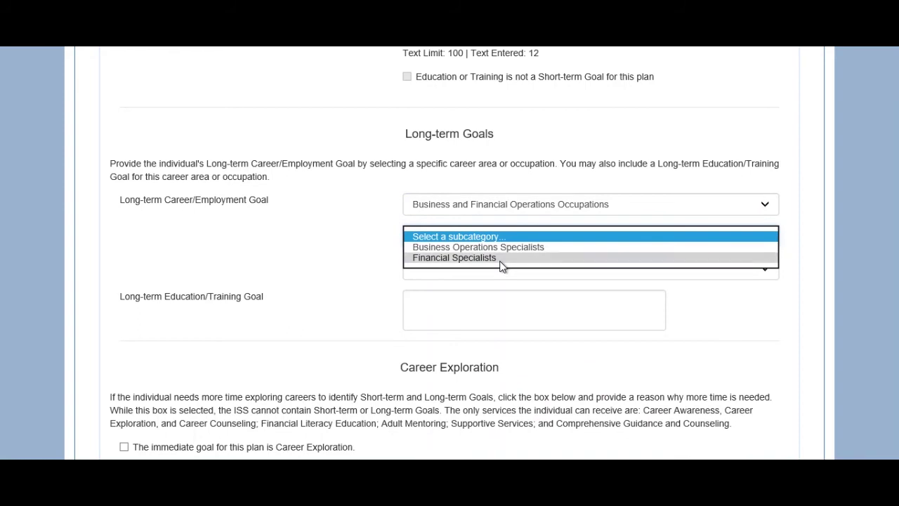
left_click(501, 257)
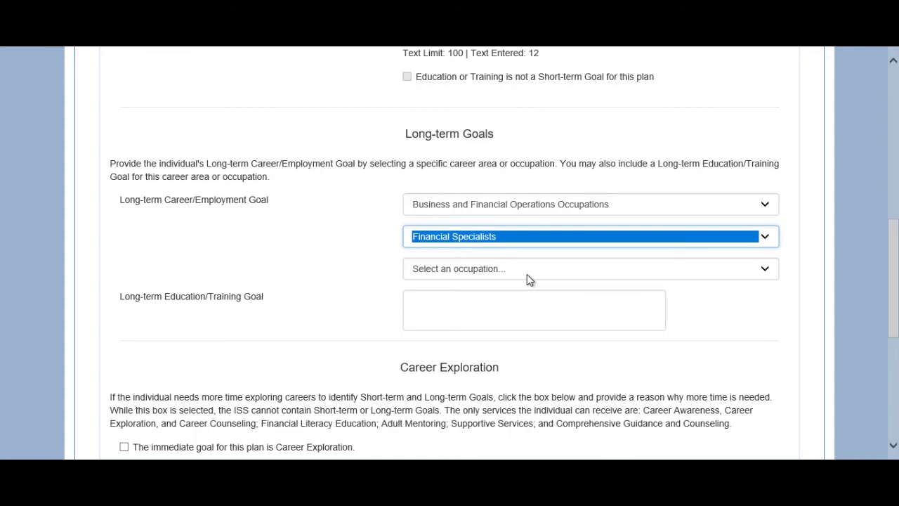
left_click(527, 274)
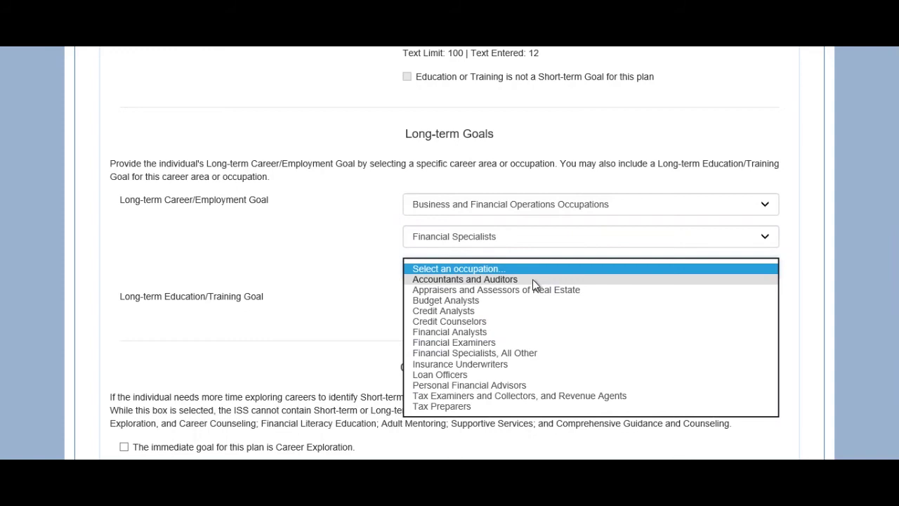
left_click(532, 279)
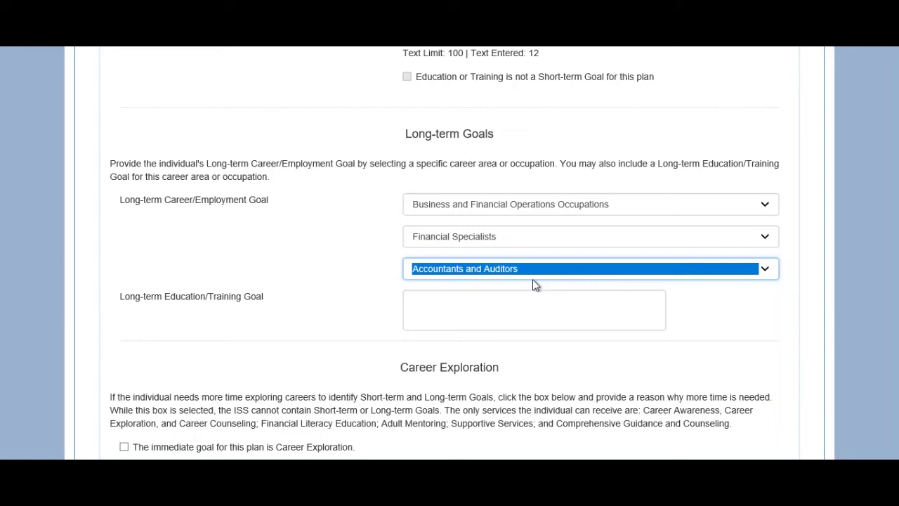
left_click(529, 313)
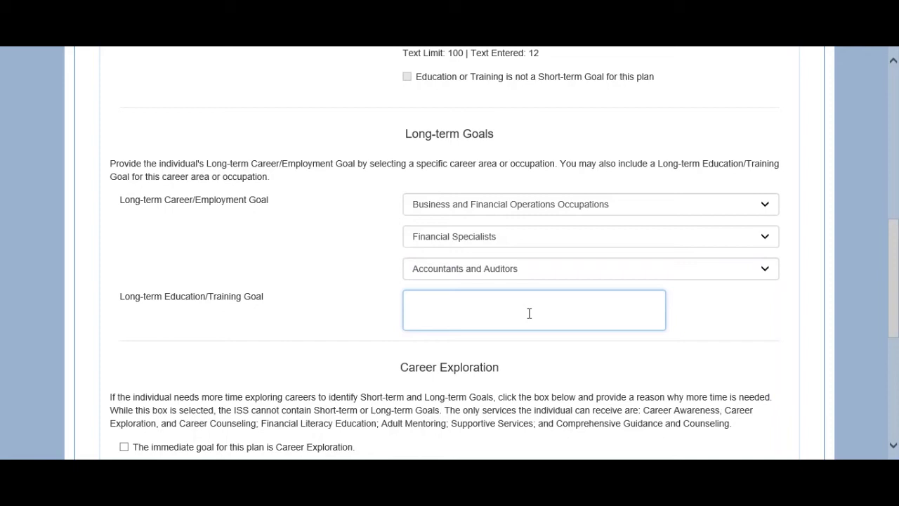
- Make Career Exploration the plan's immediate goal with the explanation "Needs more time", and open the Job Fit Review text for editing
scroll(529, 313, "down", 2)
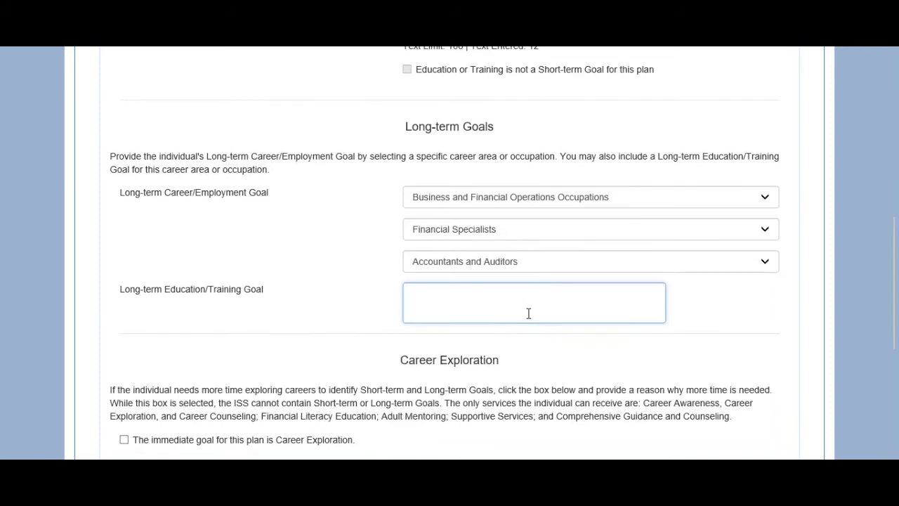
scroll(529, 314, "down", 3)
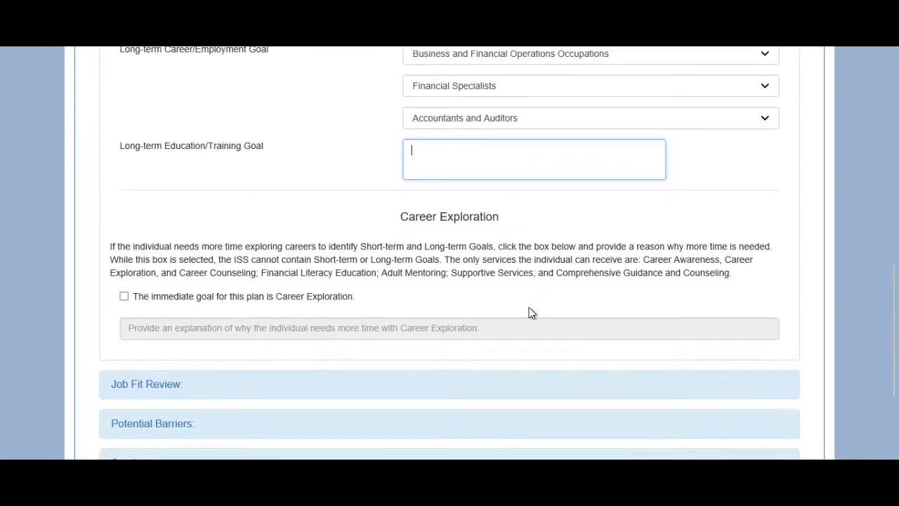
left_click(529, 308)
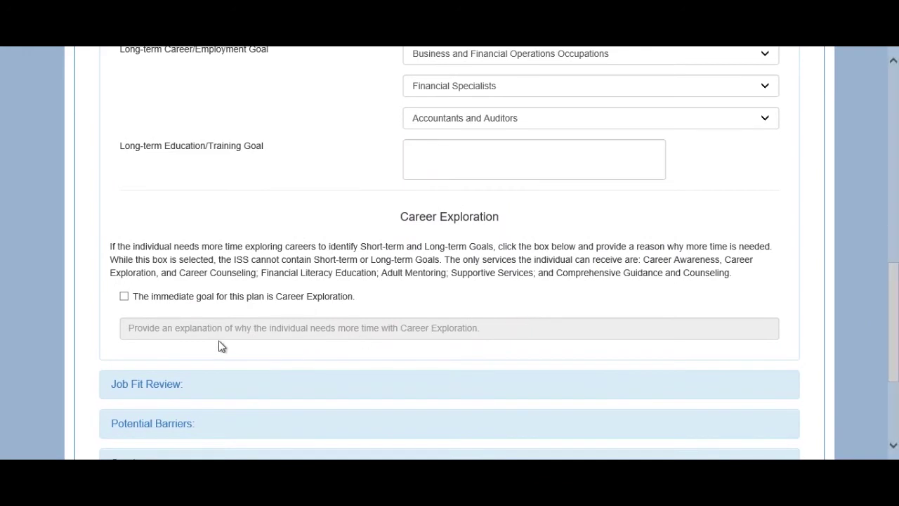
left_click(123, 298)
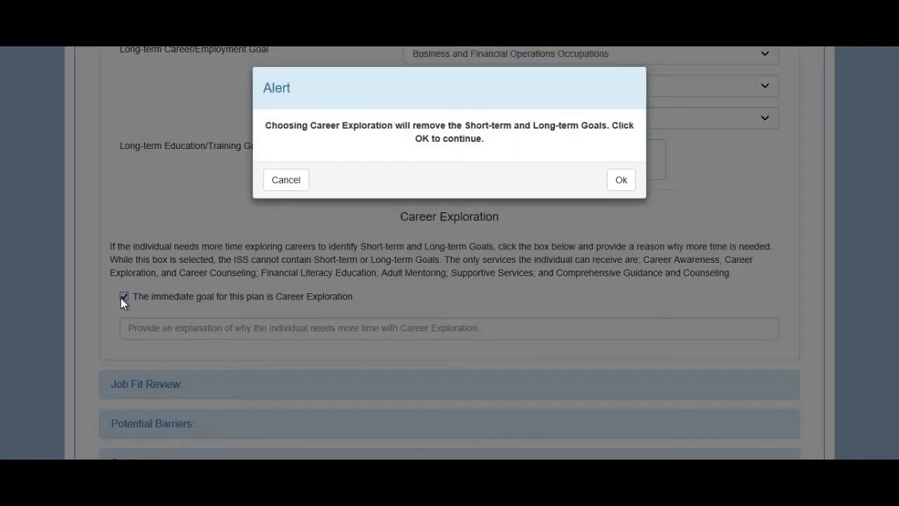
left_click(614, 182)
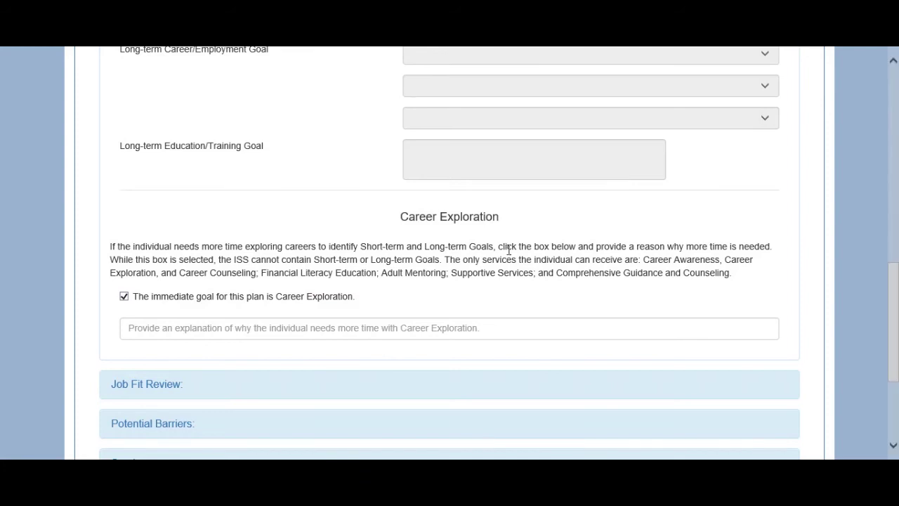
left_click(396, 331)
type("Needs mo")
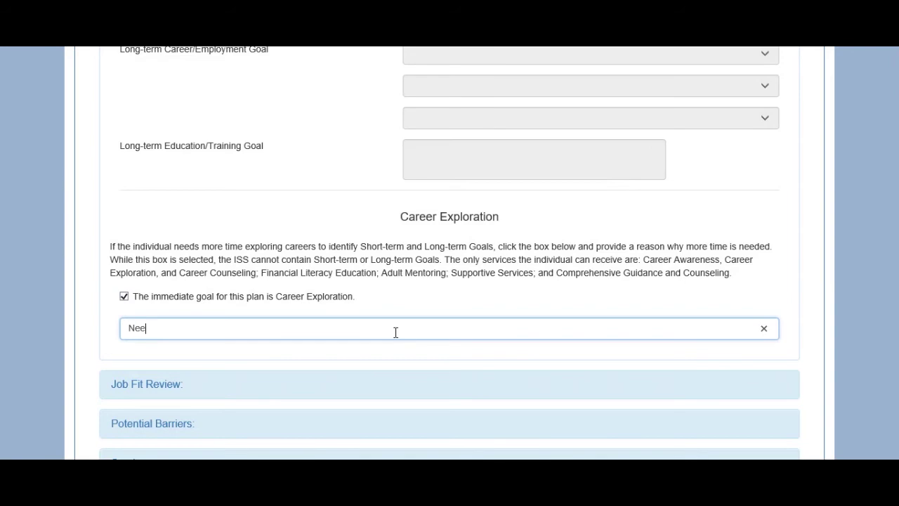
type("re time")
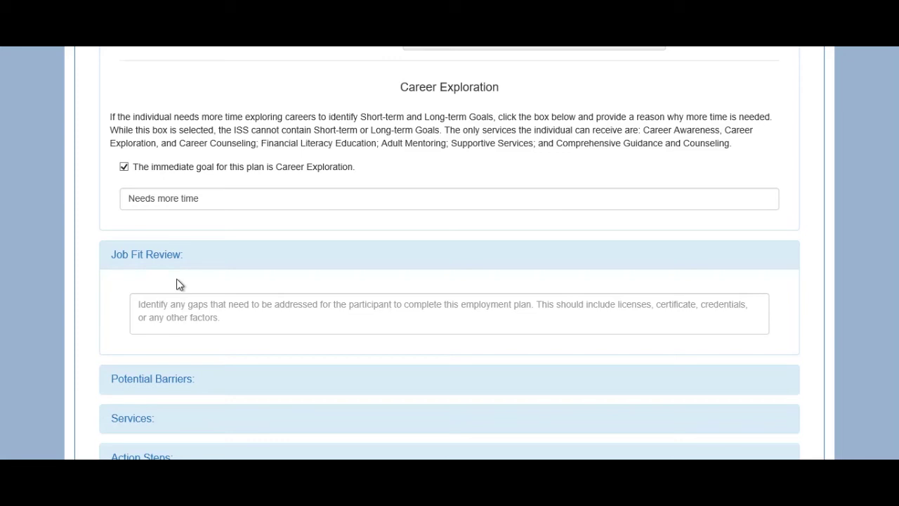
left_click(200, 313)
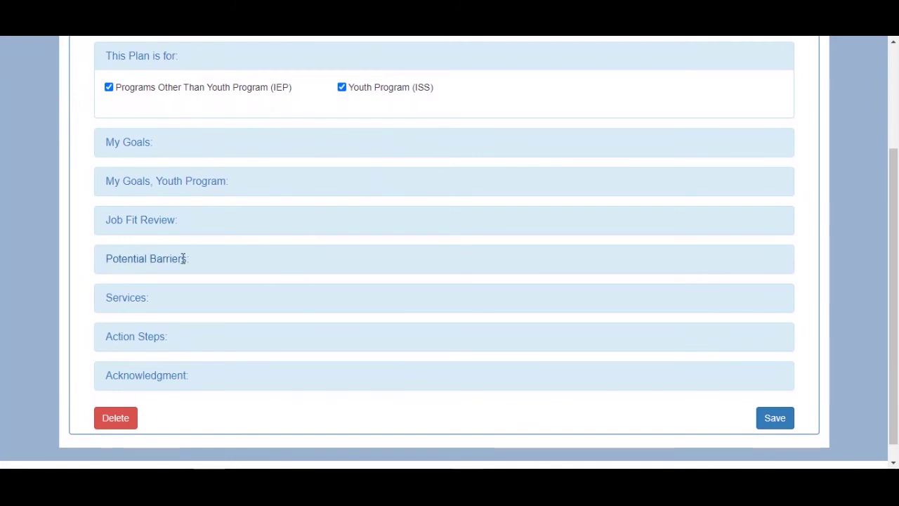
- Enter "Needs help with child care" as the Potential Barriers information and open the list of categories that can be added
left_click(181, 258)
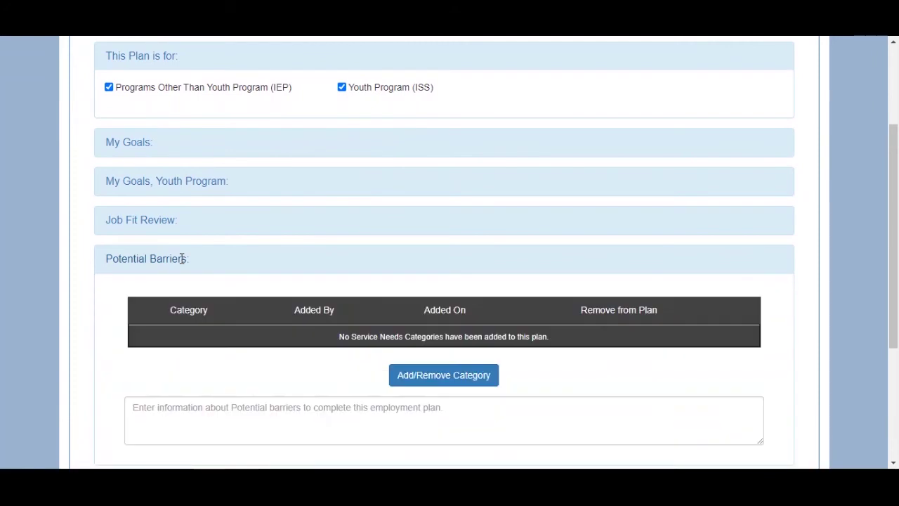
left_click(192, 431)
type("Need")
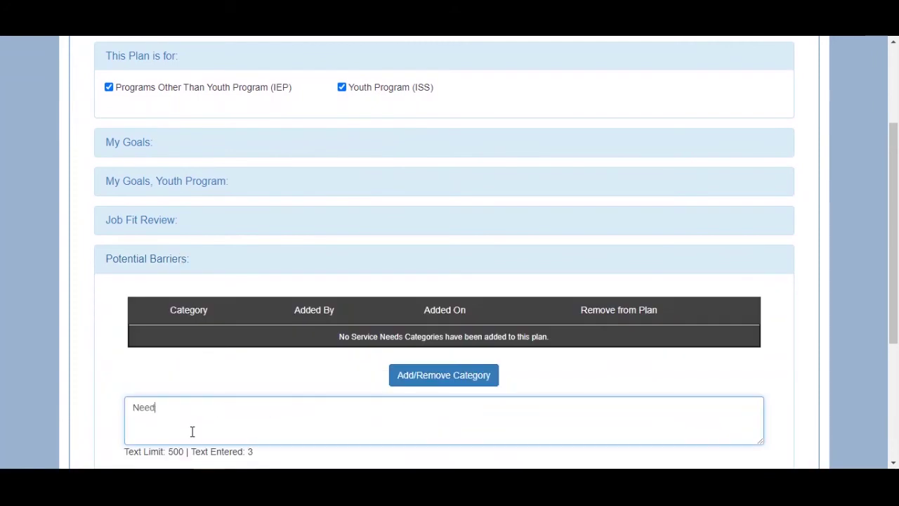
type("s help w")
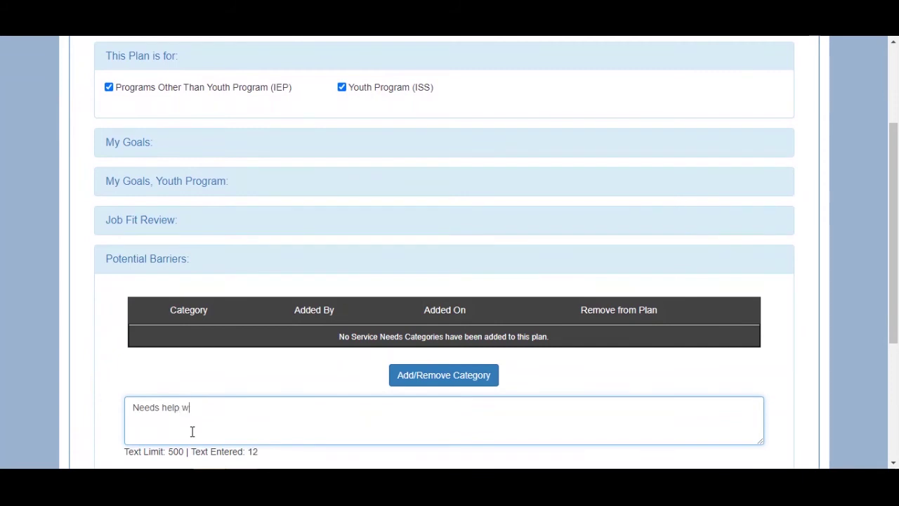
type("ith child care")
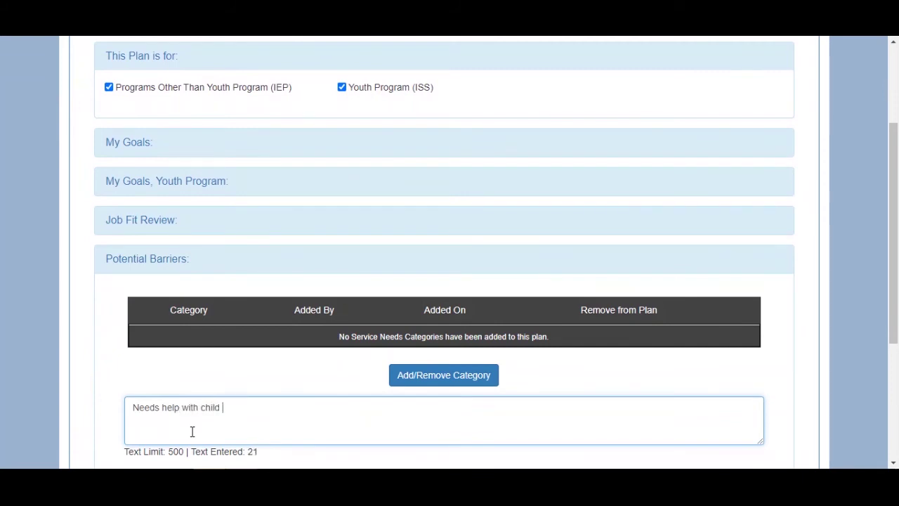
left_click(268, 383)
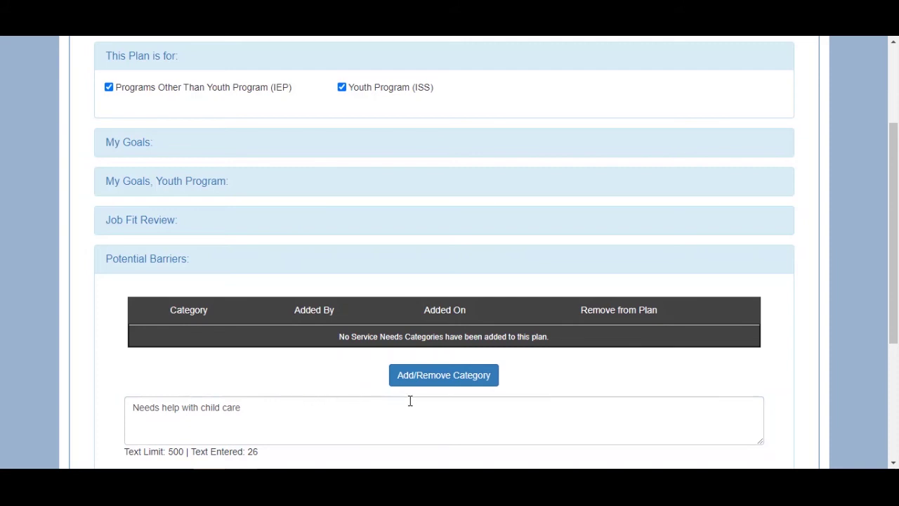
left_click(444, 387)
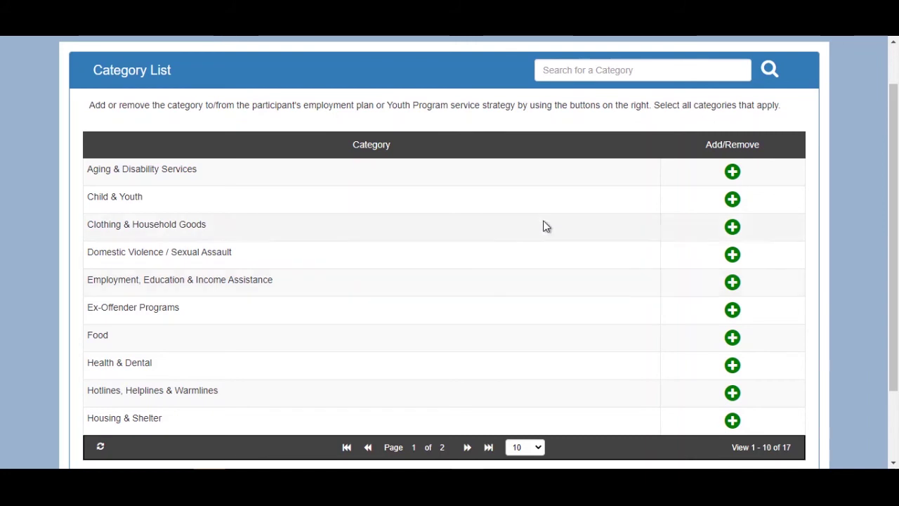
- Enter "transportation" in the category search and add the Child & Youth, Clothing & Household Goods, Food, and Health & Dental categories
left_click(625, 70)
type("transportation")
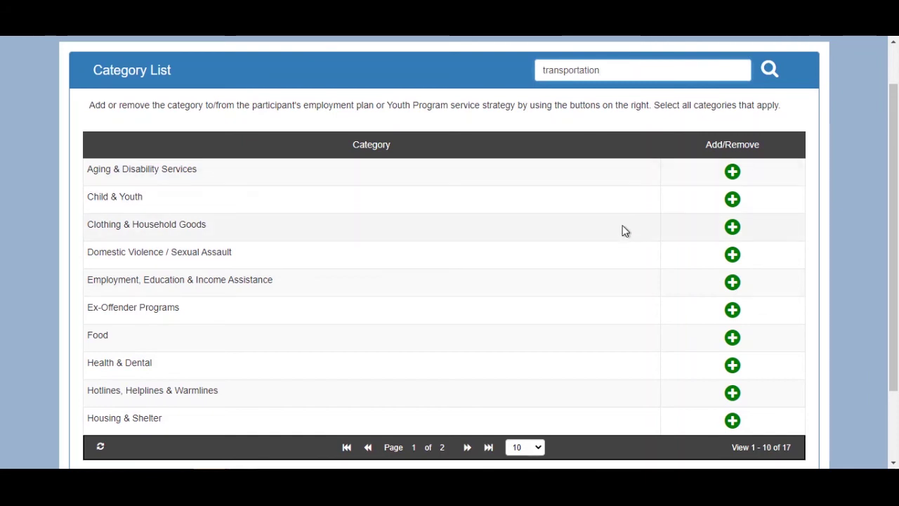
left_click(732, 203)
left_click(735, 227)
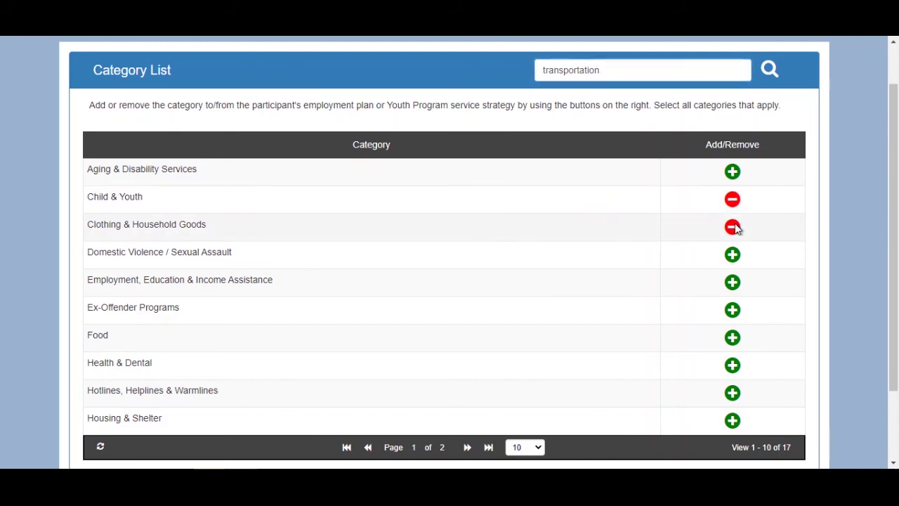
left_click(733, 338)
left_click(737, 368)
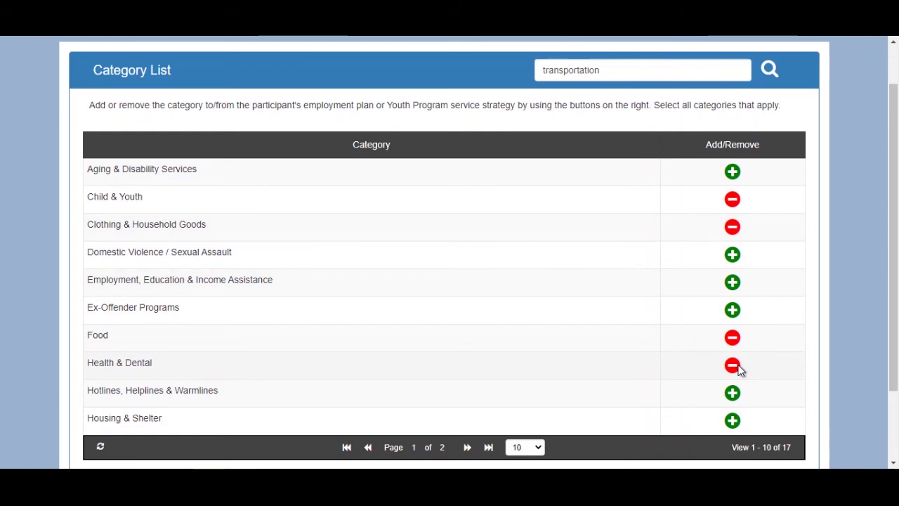
- Remove the Clothing & Household Goods category, and search for Child & Youth resources from the plan's Potential Barriers section
left_click(734, 228)
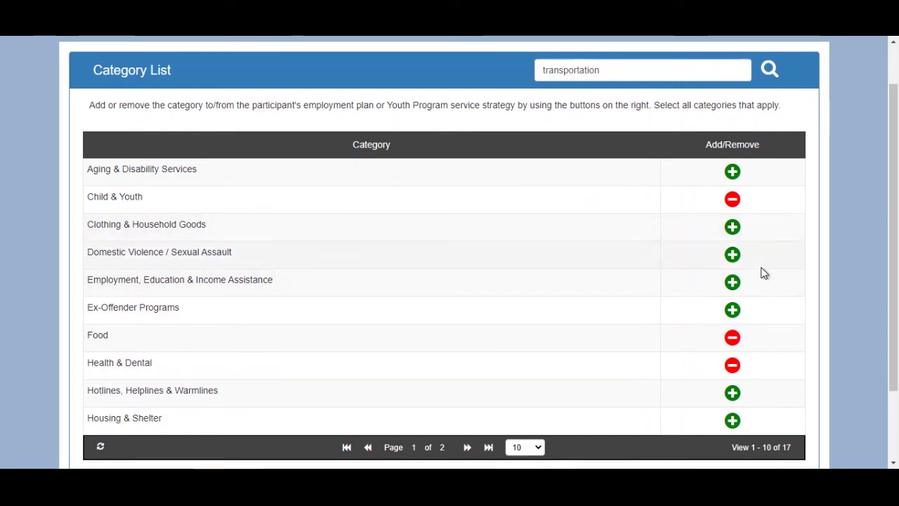
scroll(769, 285, "down", 1)
scroll(775, 296, "down", 2)
left_click(768, 429)
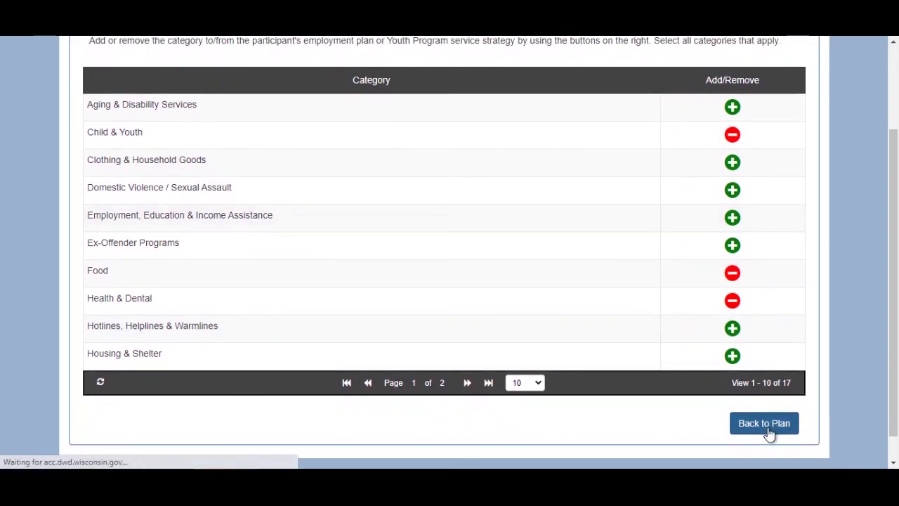
left_click(177, 289)
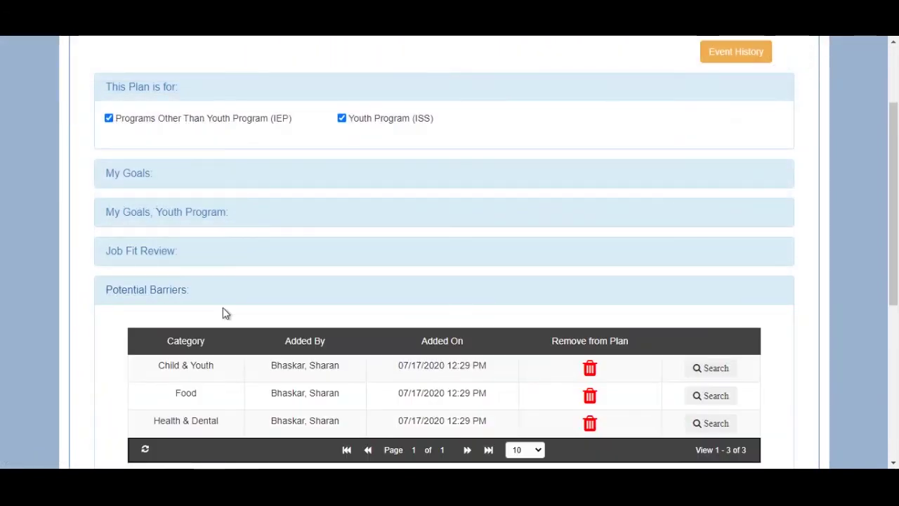
left_click(723, 378)
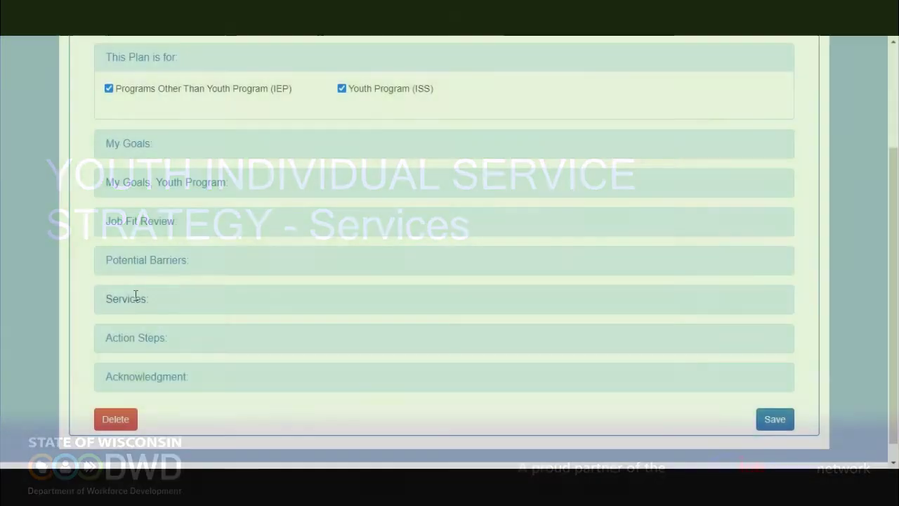
- Open the list of services available for the plan and filter it to Program Type equals Title 1
left_click(133, 298)
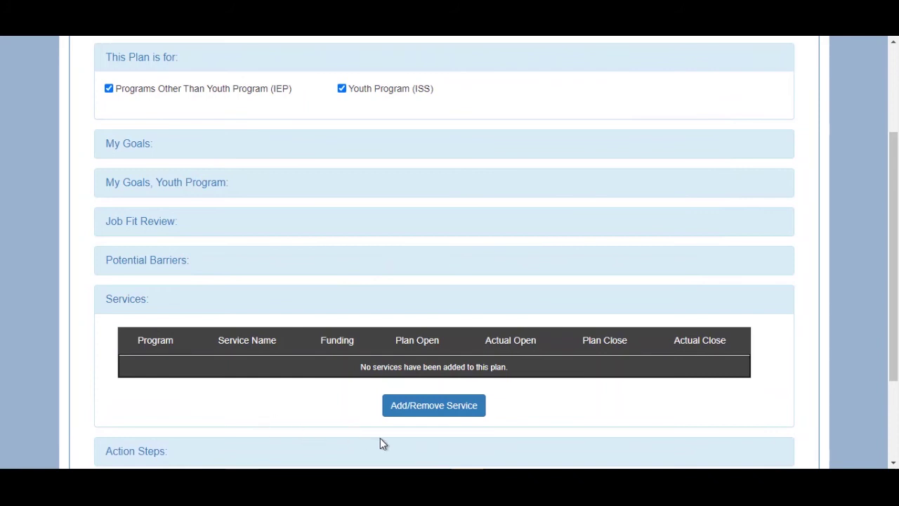
left_click(436, 419)
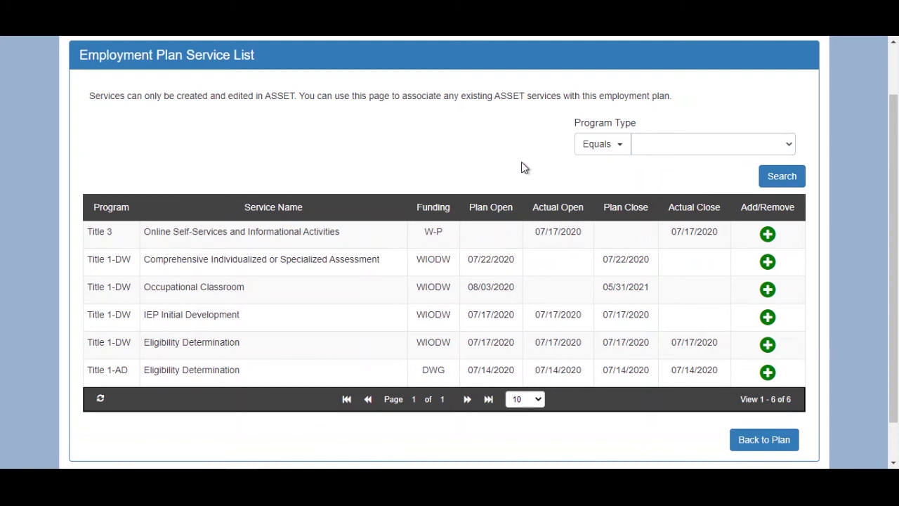
left_click(665, 146)
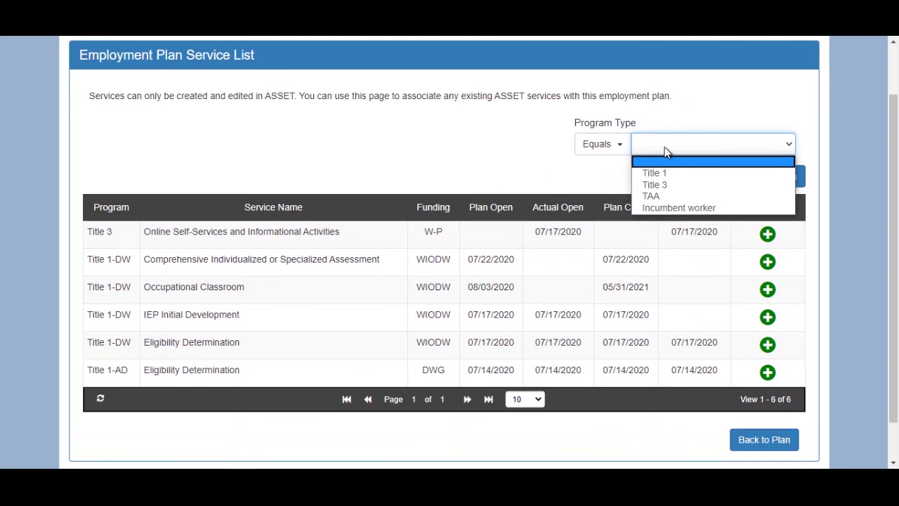
left_click(665, 175)
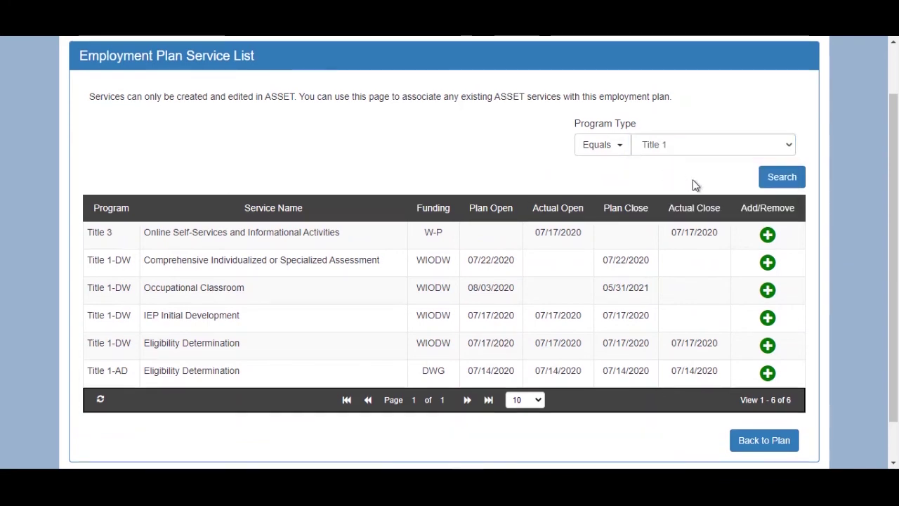
left_click(783, 179)
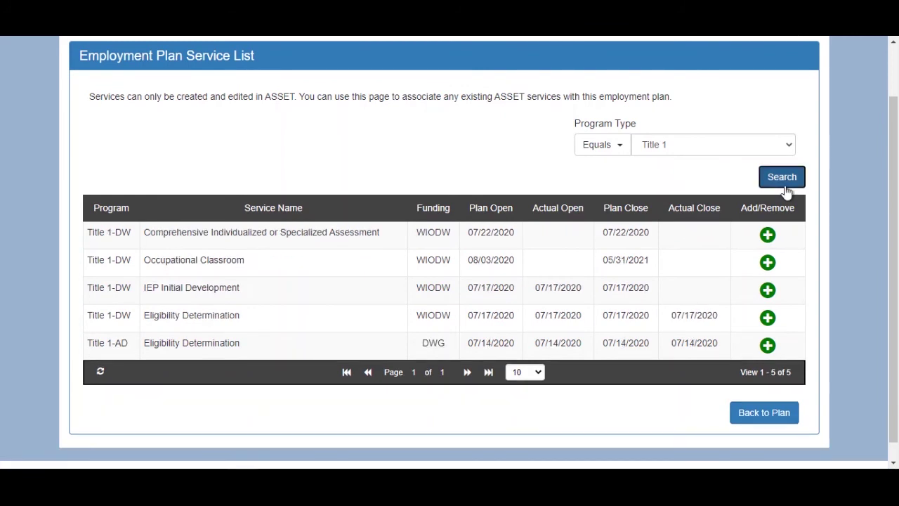
- Add the Title 1-DW assessment, Occupational Classroom, IEP Initial Development and Eligibility Determination services, and return to the plan
left_click(770, 236)
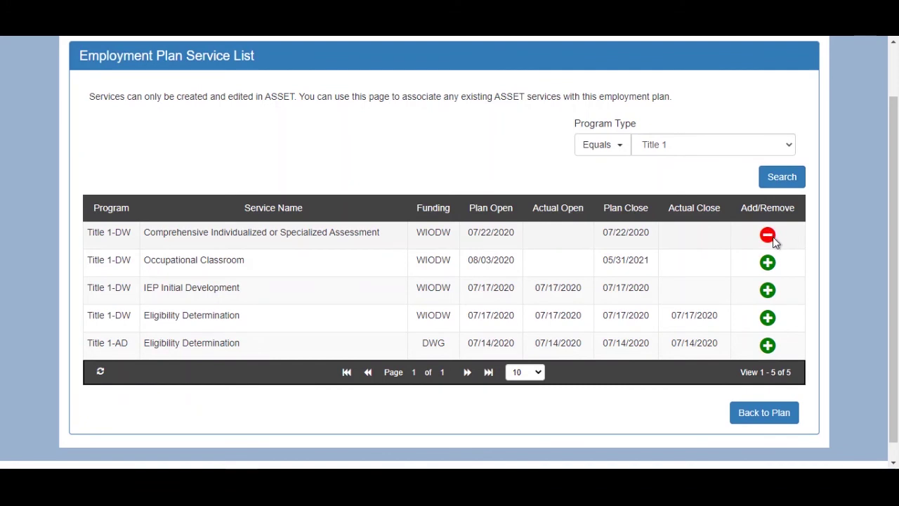
left_click(770, 264)
left_click(770, 290)
left_click(769, 318)
left_click(767, 345)
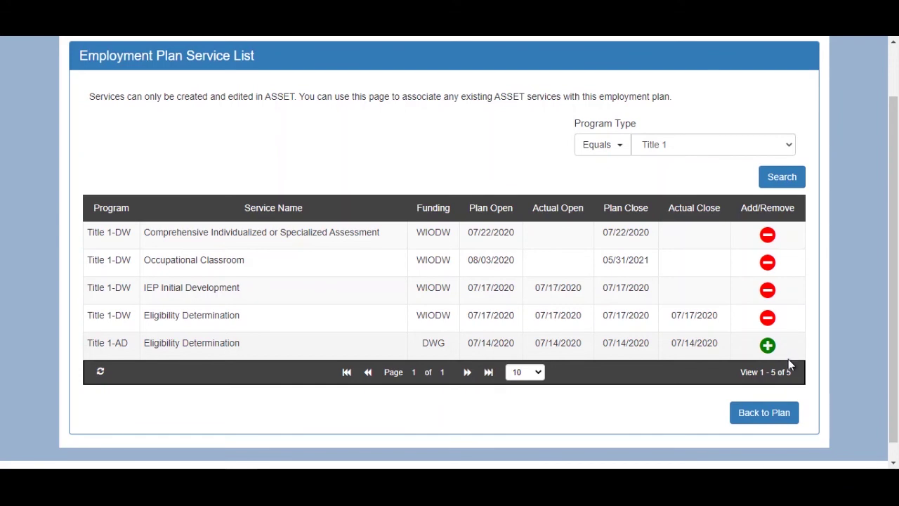
left_click(770, 428)
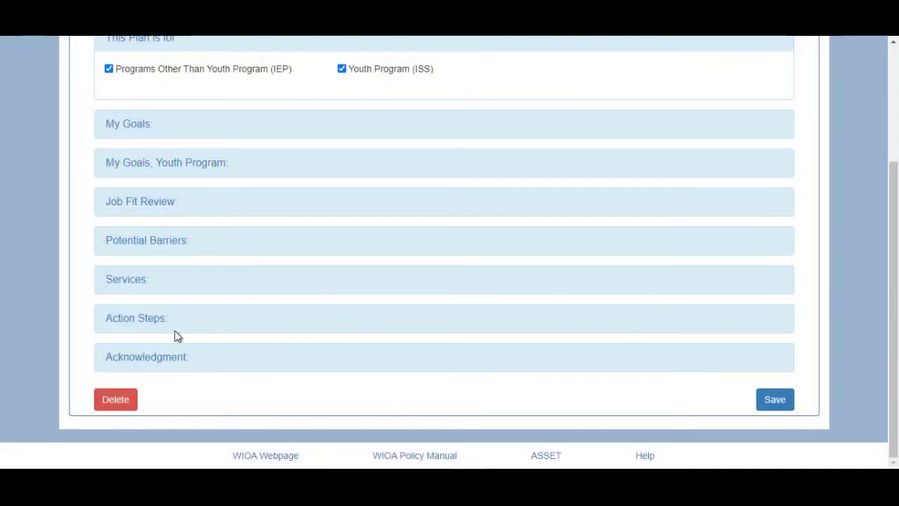
- Add the action steps "Identify your interests, skills, and values" and "Call my local job center" to the employment plan
left_click(154, 318)
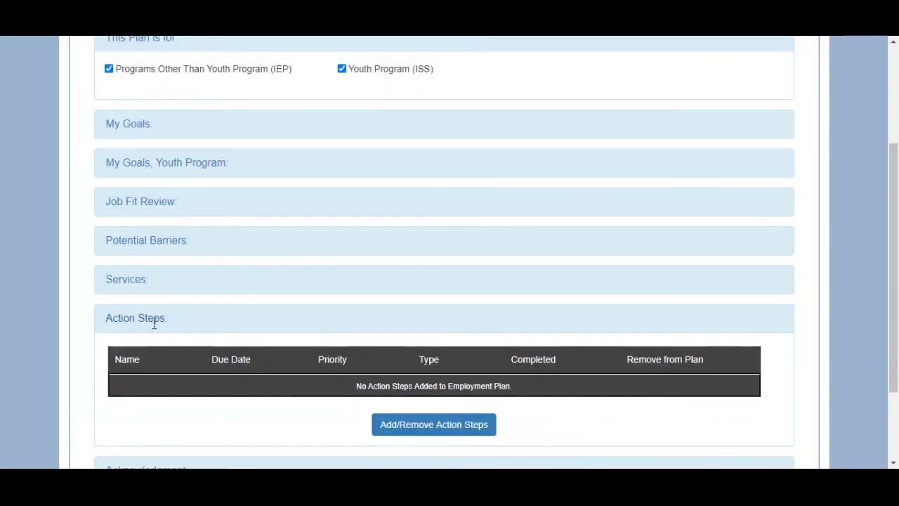
scroll(155, 318, "down", 1)
scroll(154, 324, "down", 1)
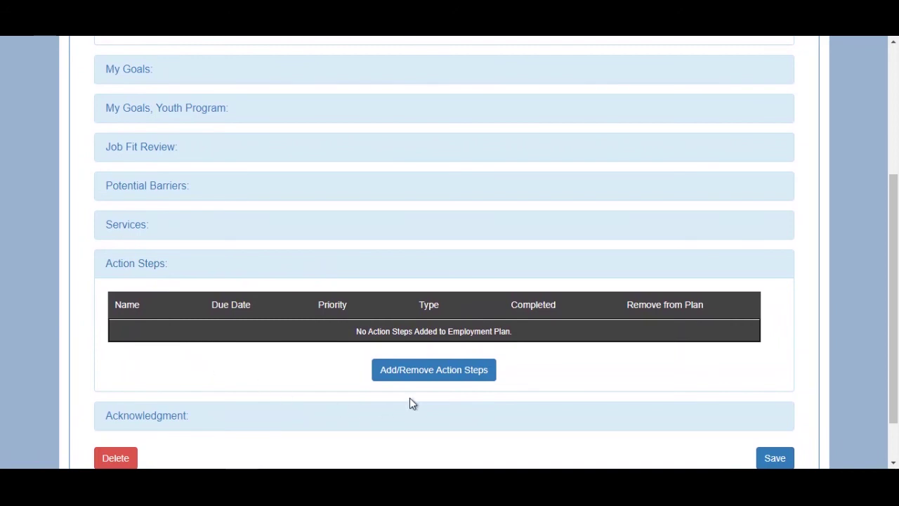
left_click(444, 383)
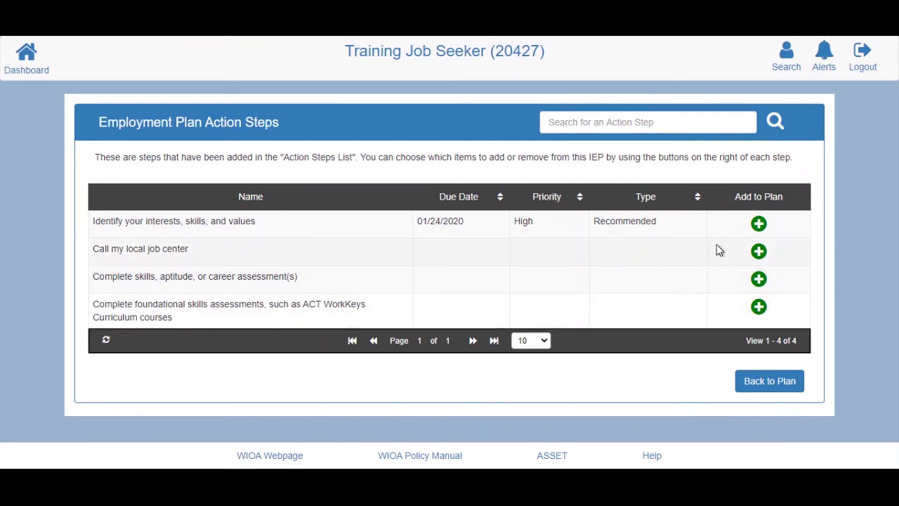
left_click(759, 224)
left_click(760, 252)
left_click(760, 280)
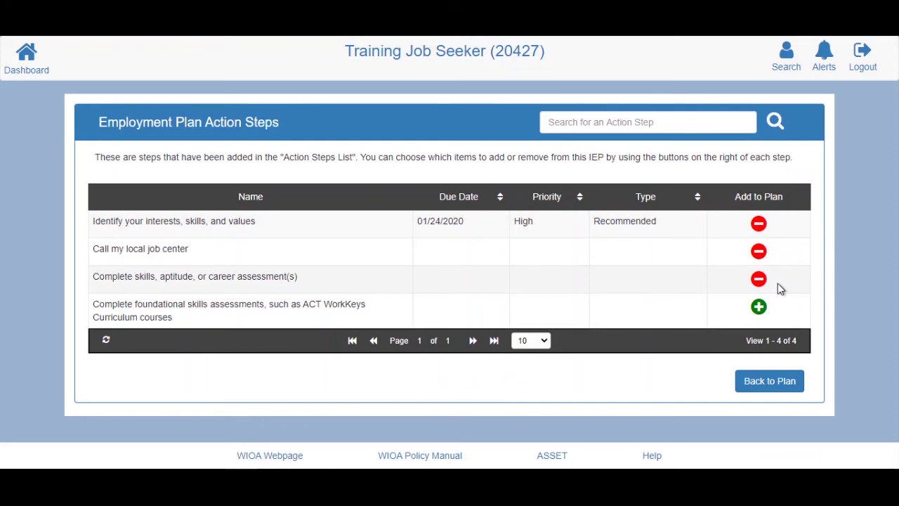
left_click(759, 283)
left_click(773, 389)
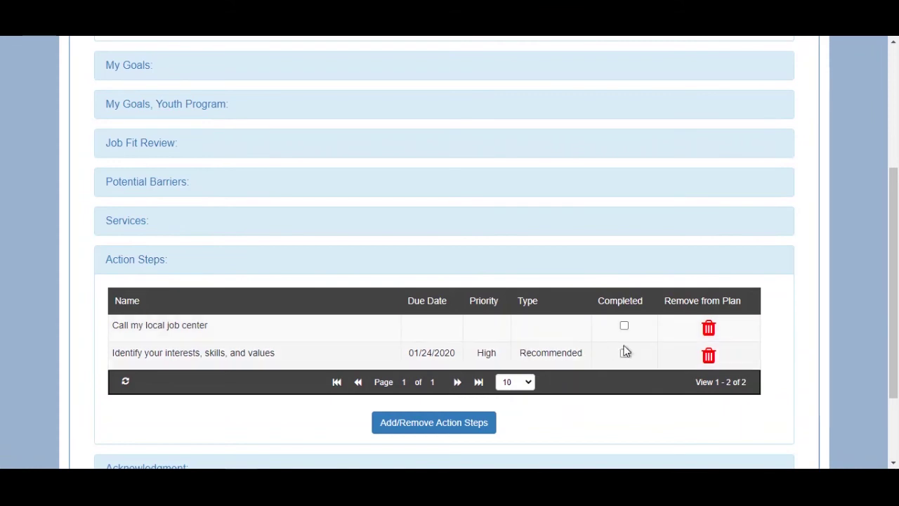
- Start removing the "Call my local job center" action step, cancel the removal, and mark that step as completed
left_click(709, 329)
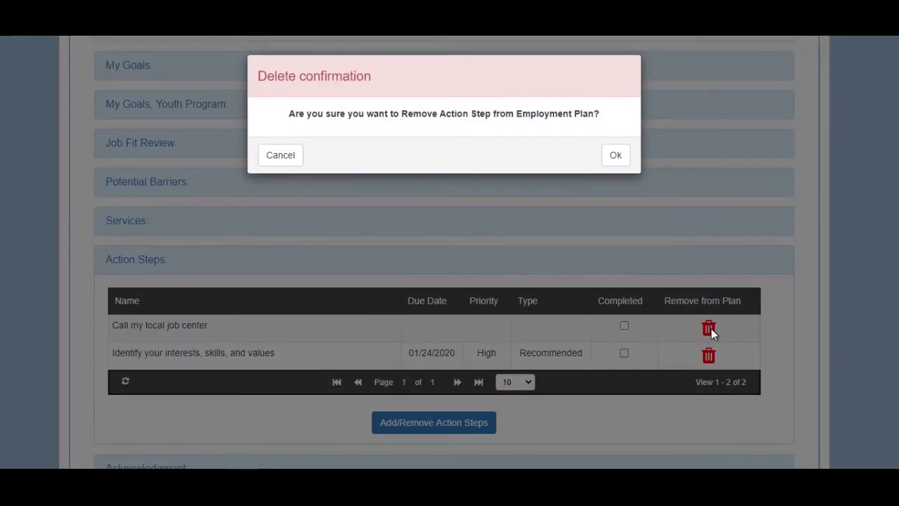
left_click(298, 156)
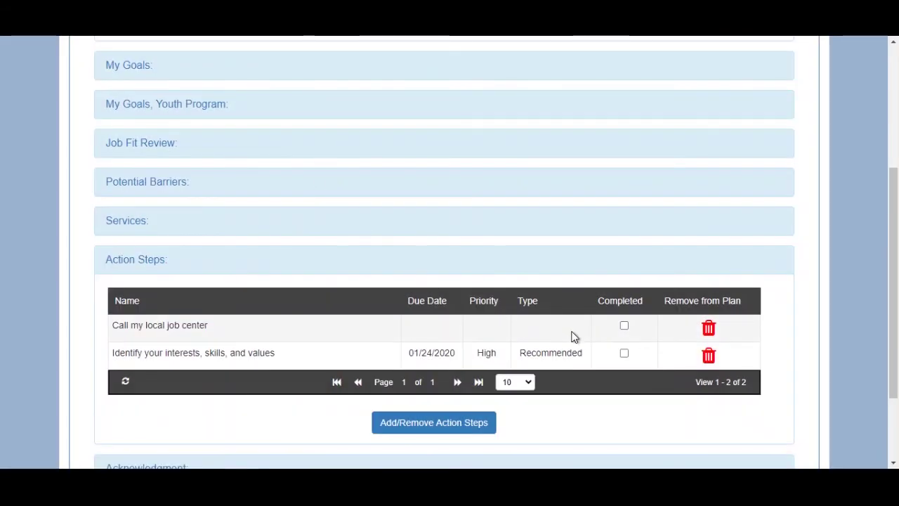
left_click(625, 328)
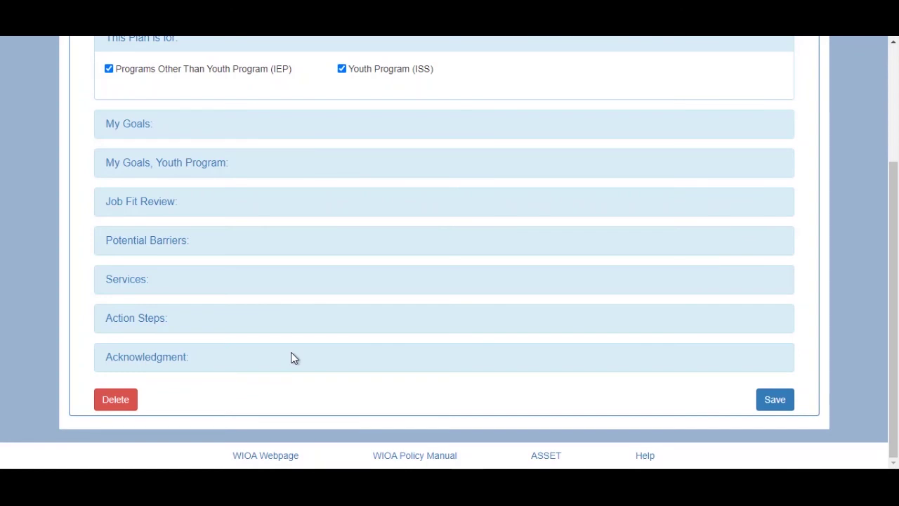
- Enter "Plan has been completed" as the acknowledgment text and acknowledge the plan
left_click(176, 357)
left_click(219, 321)
type("Plan has been completed")
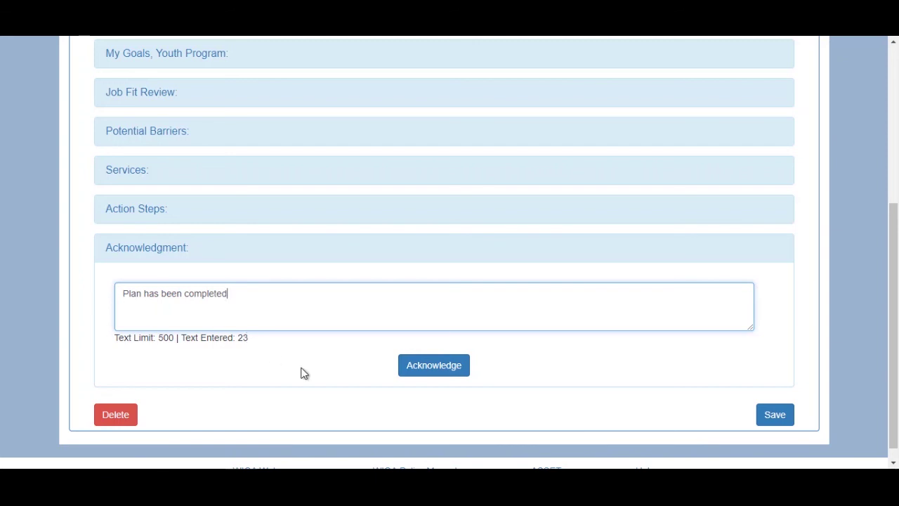
left_click(440, 379)
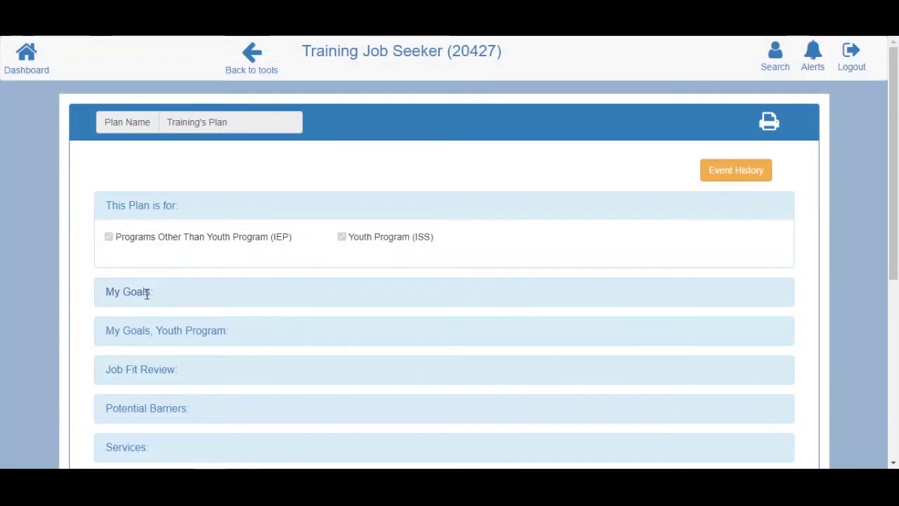
- Review the acknowledged plan's My Goals and My Goals, Youth Program sections
left_click(147, 294)
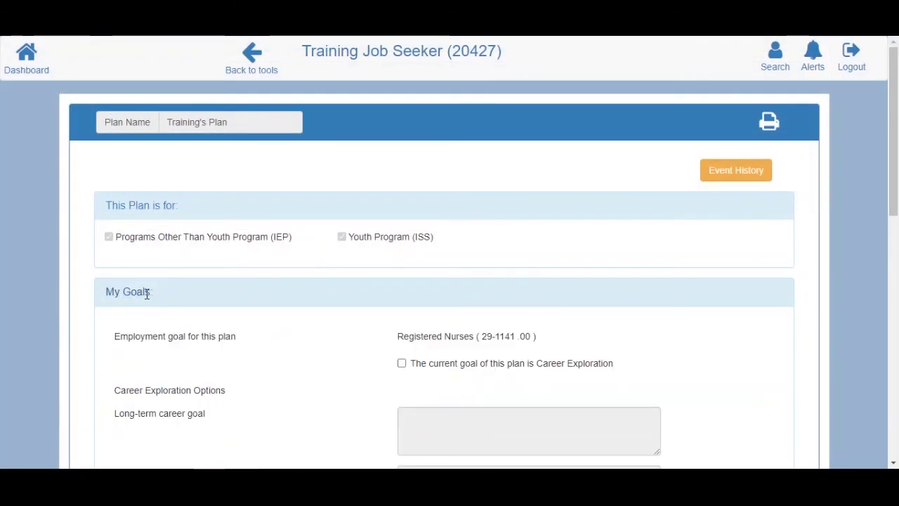
scroll(145, 294, "down", 3)
scroll(146, 299, "down", 1)
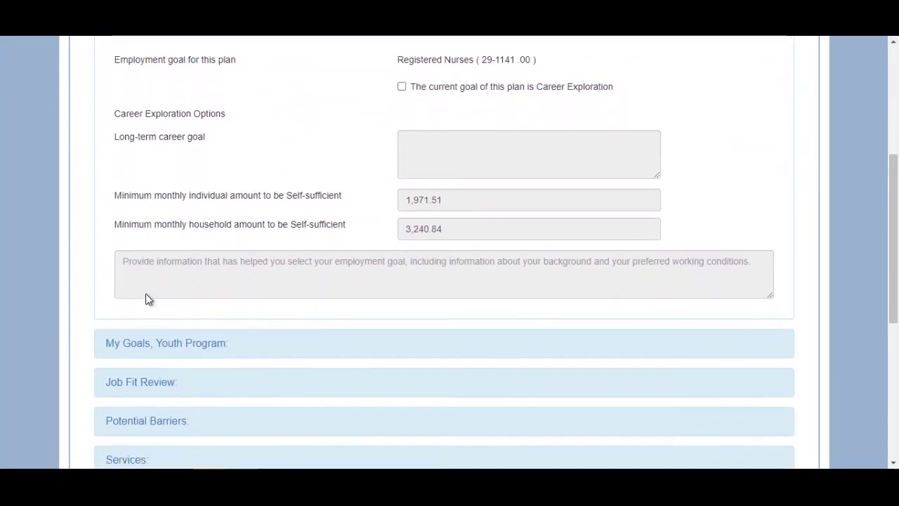
left_click(147, 341)
scroll(147, 343, "down", 4)
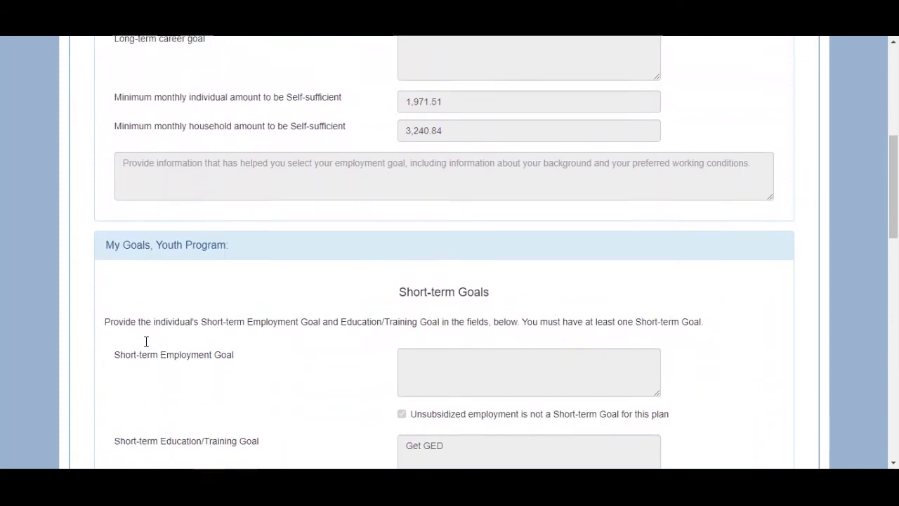
scroll(147, 346, "down", 2)
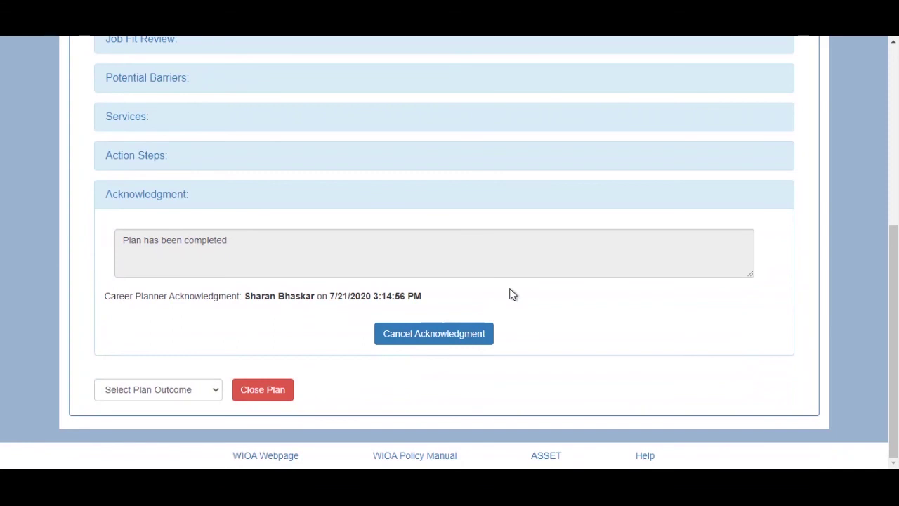
- Cancel the plan's acknowledgment and open its My Goals section
left_click(434, 334)
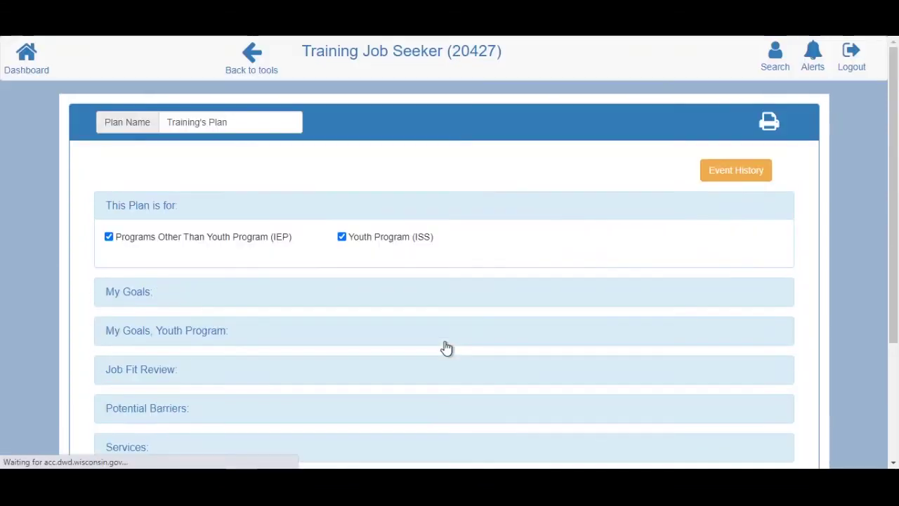
left_click(144, 294)
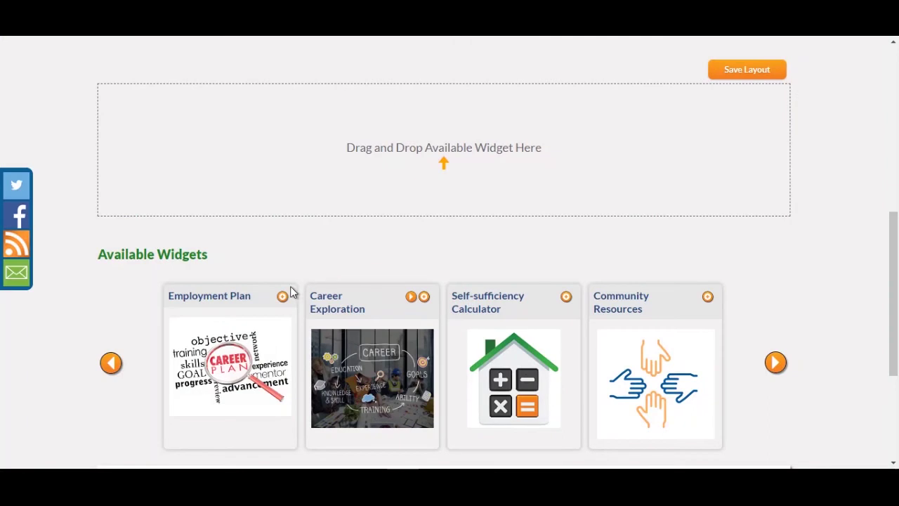
- On Job Center of Wisconsin, add the Employment Plan widget to the layout and view the Acknowledgment section of Training's Plan
left_click(283, 296)
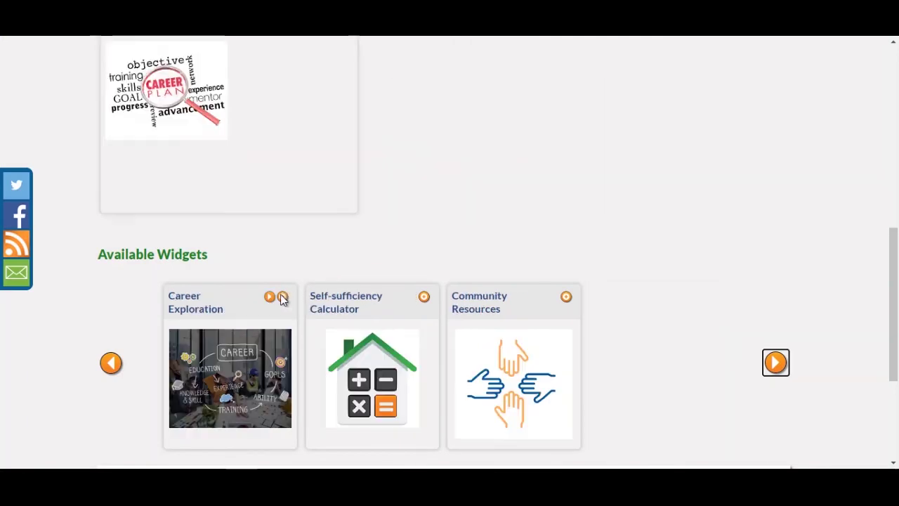
scroll(281, 288, "up", 1)
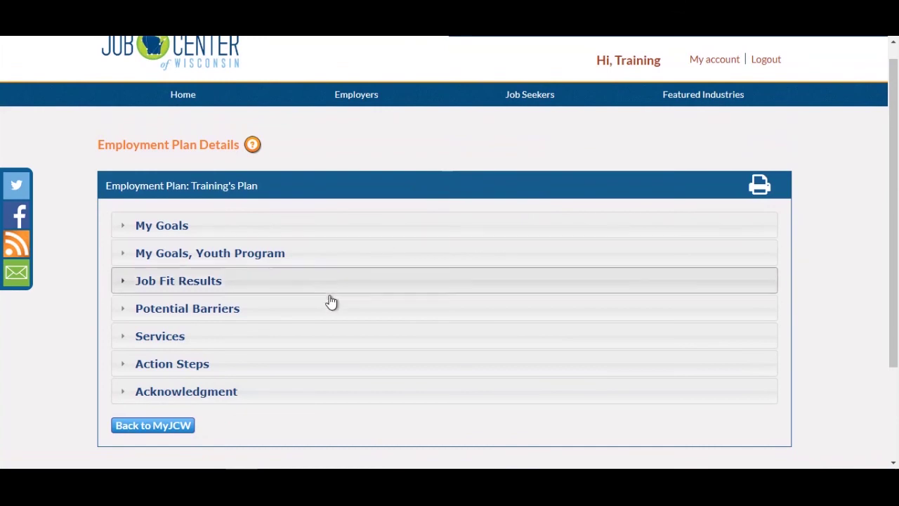
left_click(231, 392)
scroll(225, 400, "down", 1)
scroll(224, 401, "down", 2)
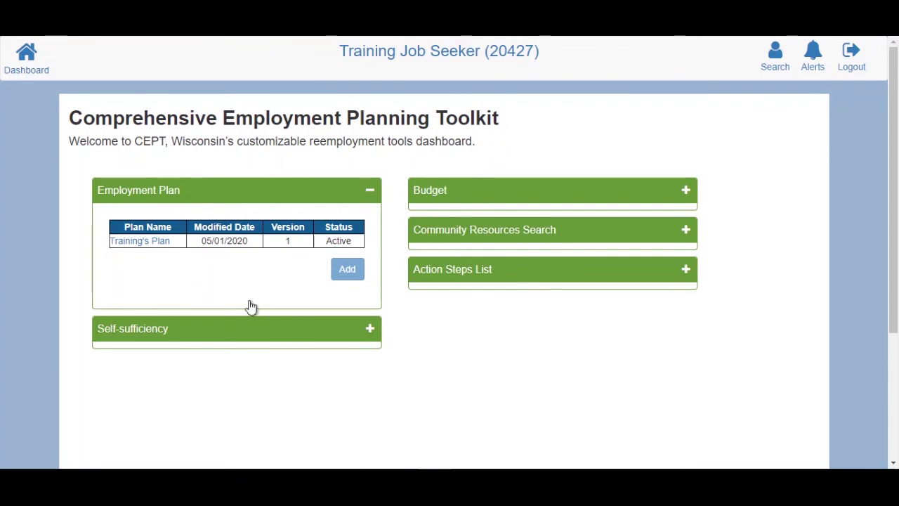
- Switch to the Comprehensive Employment Planning Toolkit and open Training's Plan
left_click(135, 243)
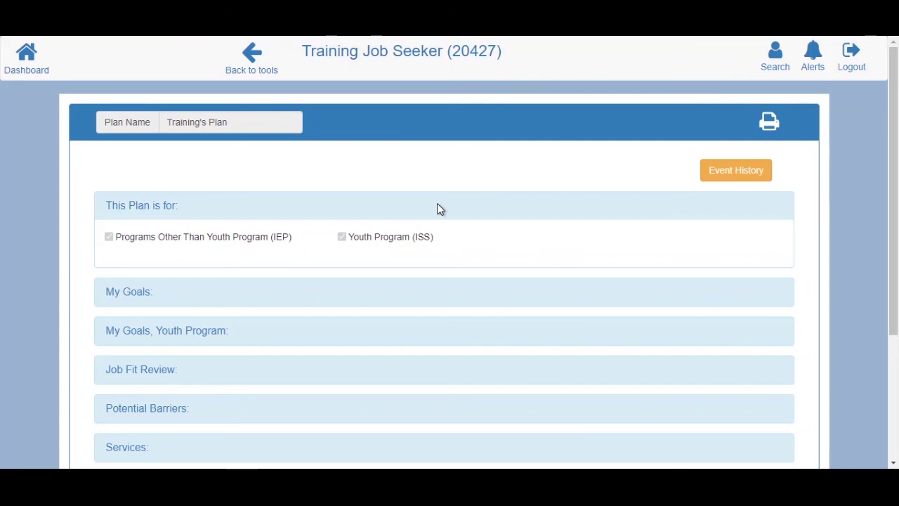
- Put Training's Plan into review/update mode and look into its My Goals and Acknowledgment sections
scroll(440, 209, "down", 3)
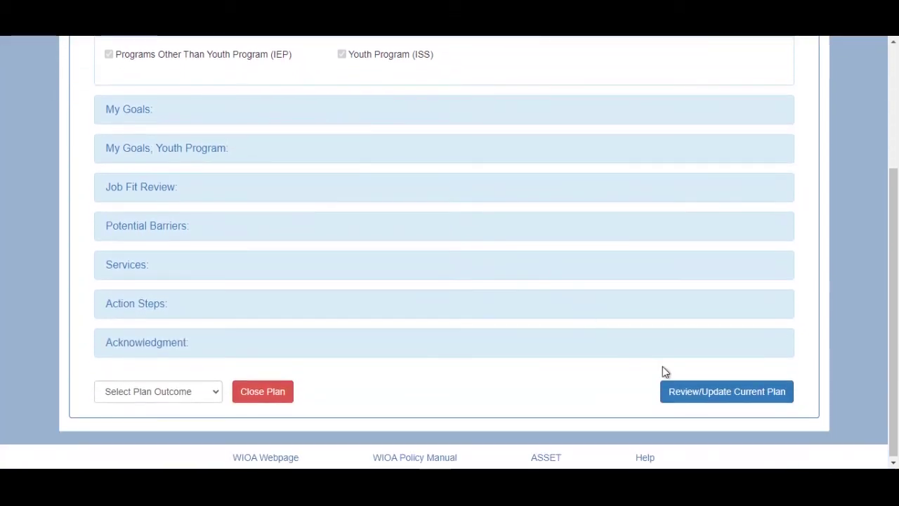
left_click(725, 391)
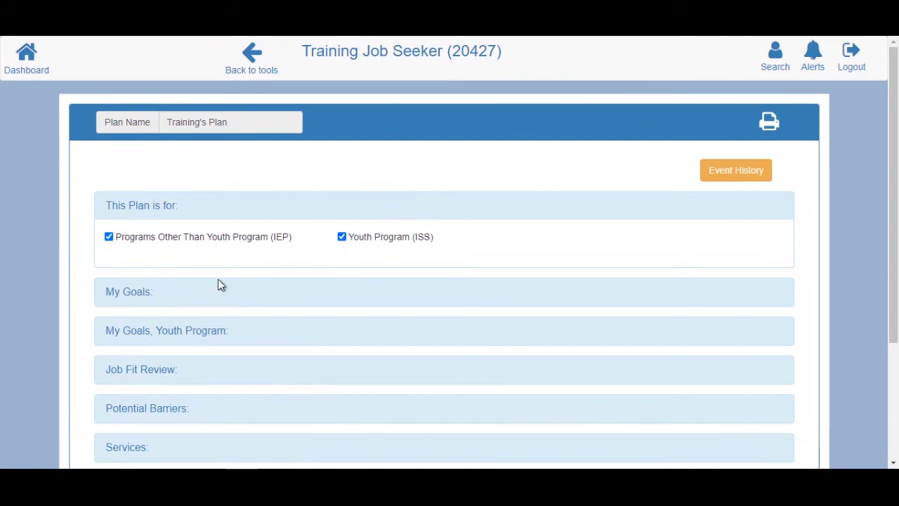
left_click(137, 295)
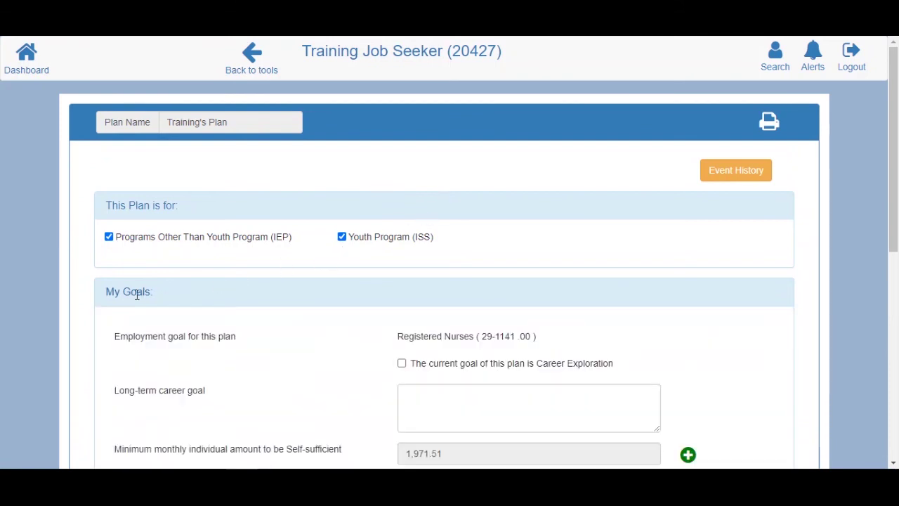
left_click(137, 295)
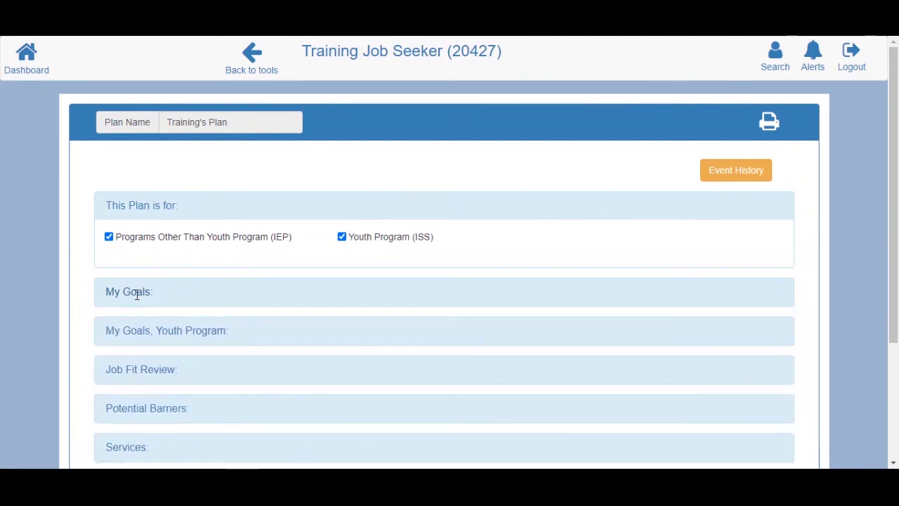
scroll(137, 295, "down", 3)
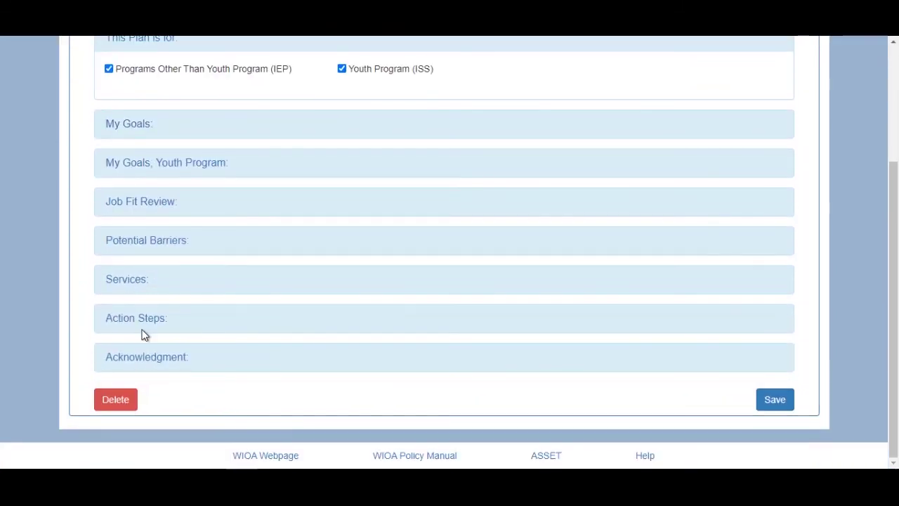
left_click(145, 355)
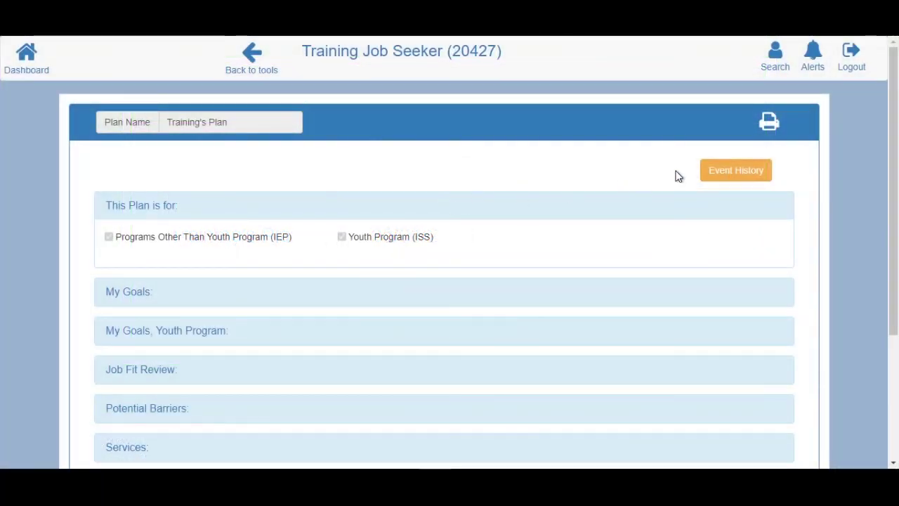
- Set the plan outcome to Completed and close Training's Plan
scroll(438, 206, "down", 3)
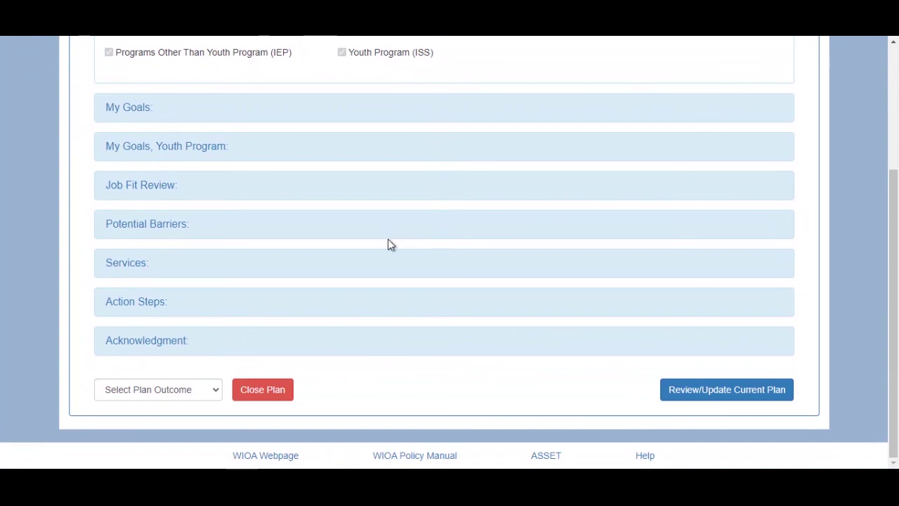
left_click(207, 389)
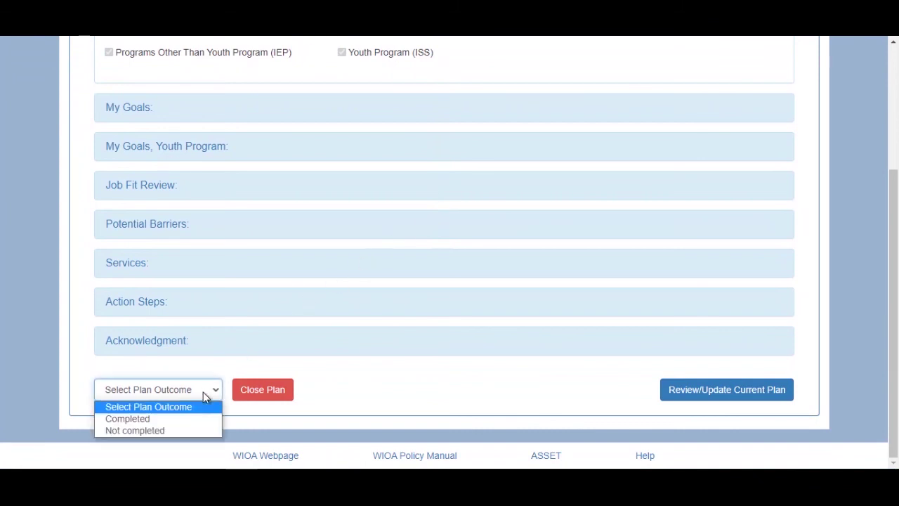
left_click(199, 418)
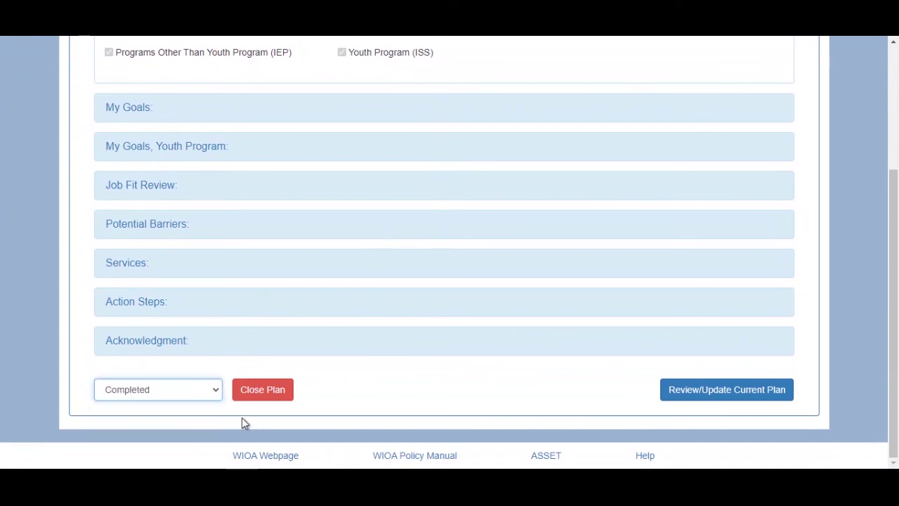
left_click(264, 398)
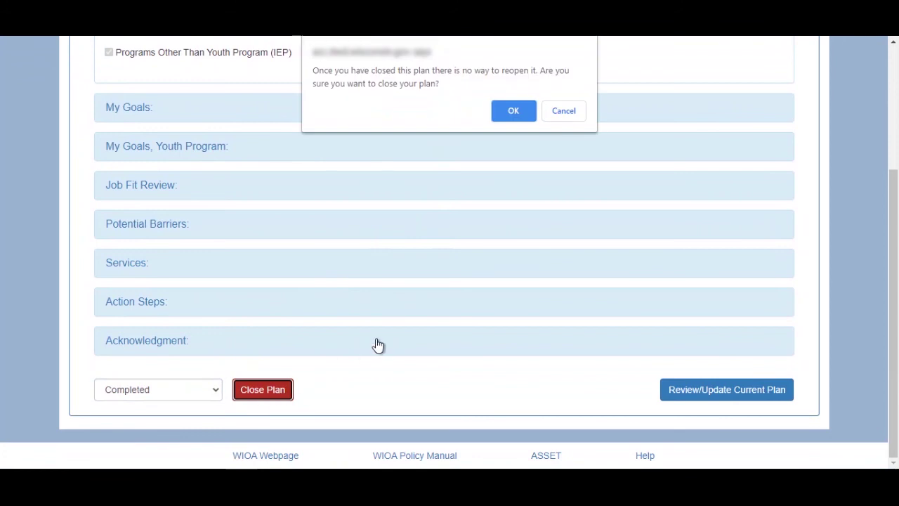